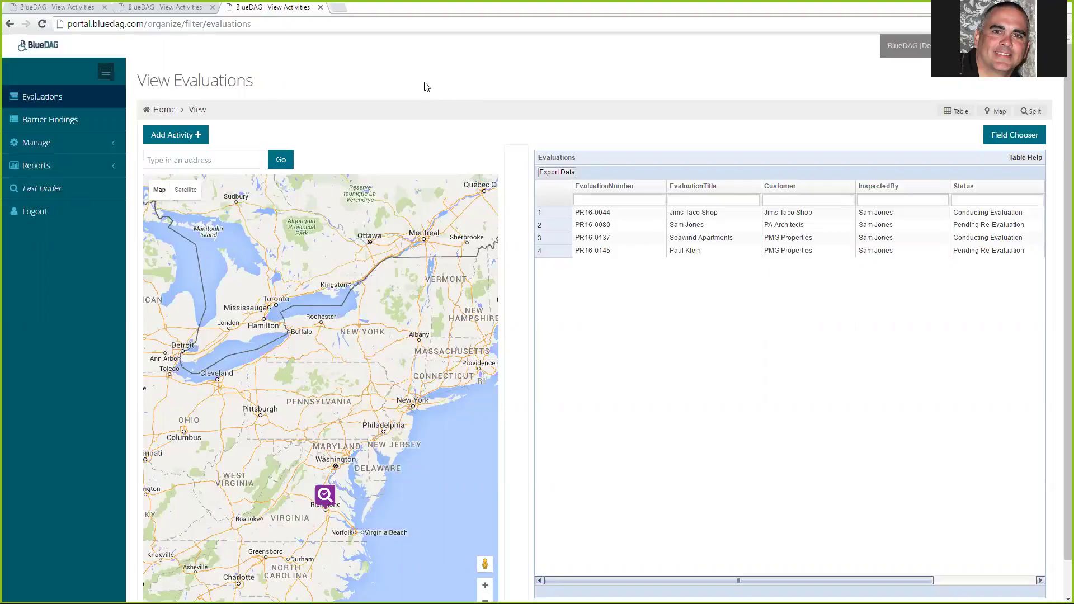
# Add a new activity of type Evaluation.
pyautogui.click(186, 137)
pyautogui.click(457, 339)
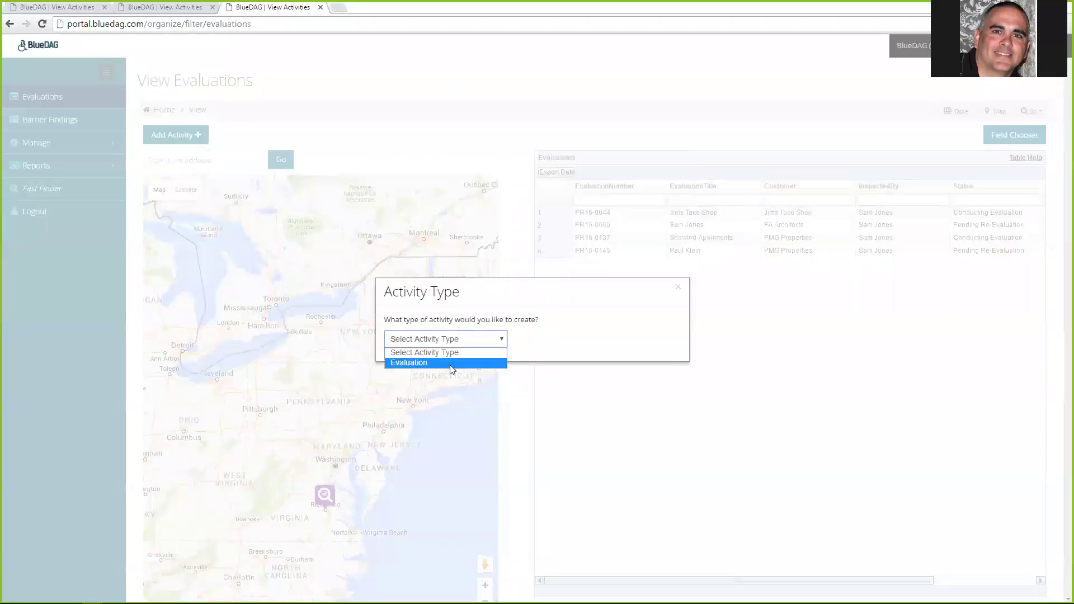
pyautogui.click(450, 363)
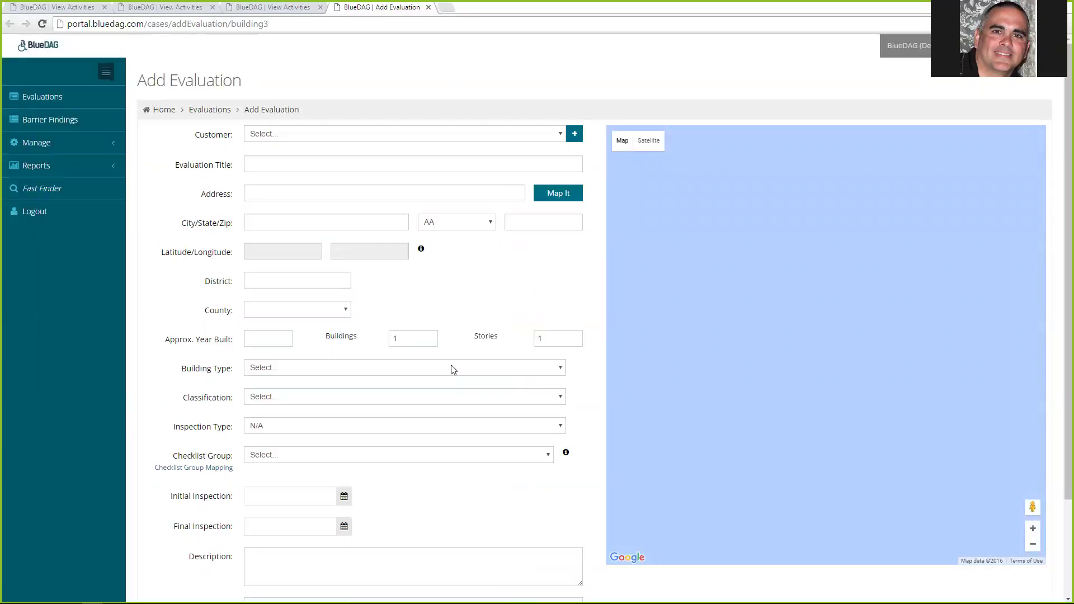
# Try to save the empty evaluation form to find out which fields are required.
pyautogui.scroll(-3, 145, 481)
pyautogui.click(259, 569)
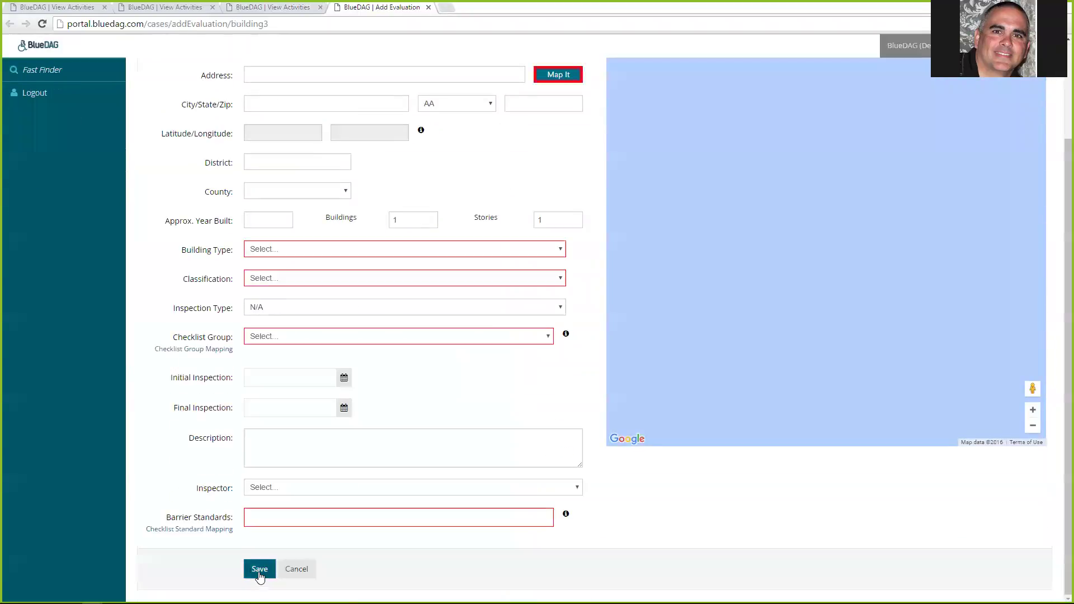
pyautogui.scroll(2, 163, 481)
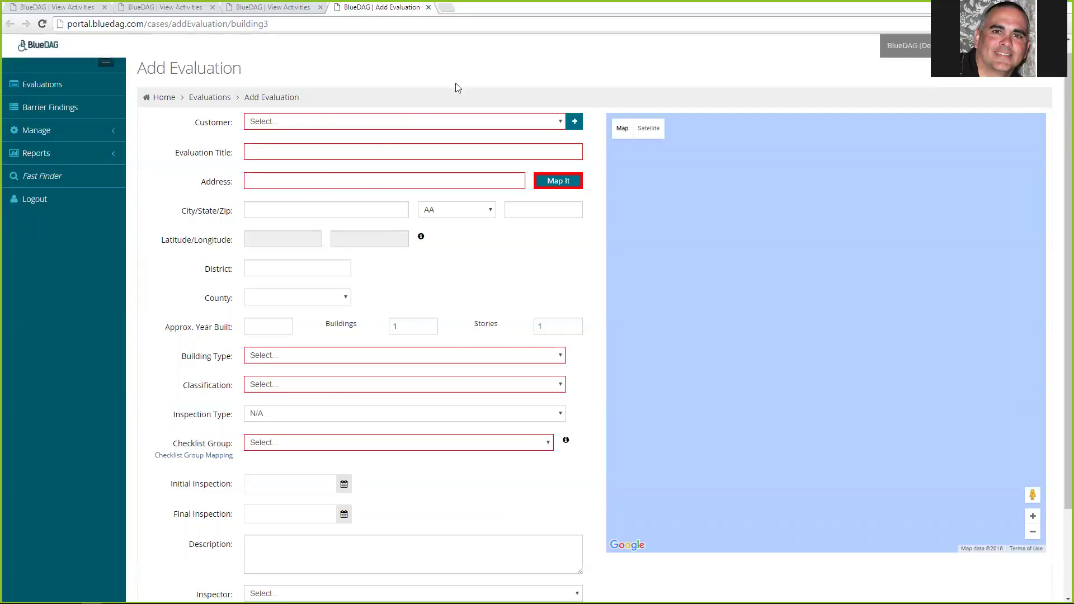
# Choose Jims Taco Shop as the evaluation's customer and look for where customers are managed.
pyautogui.click(464, 125)
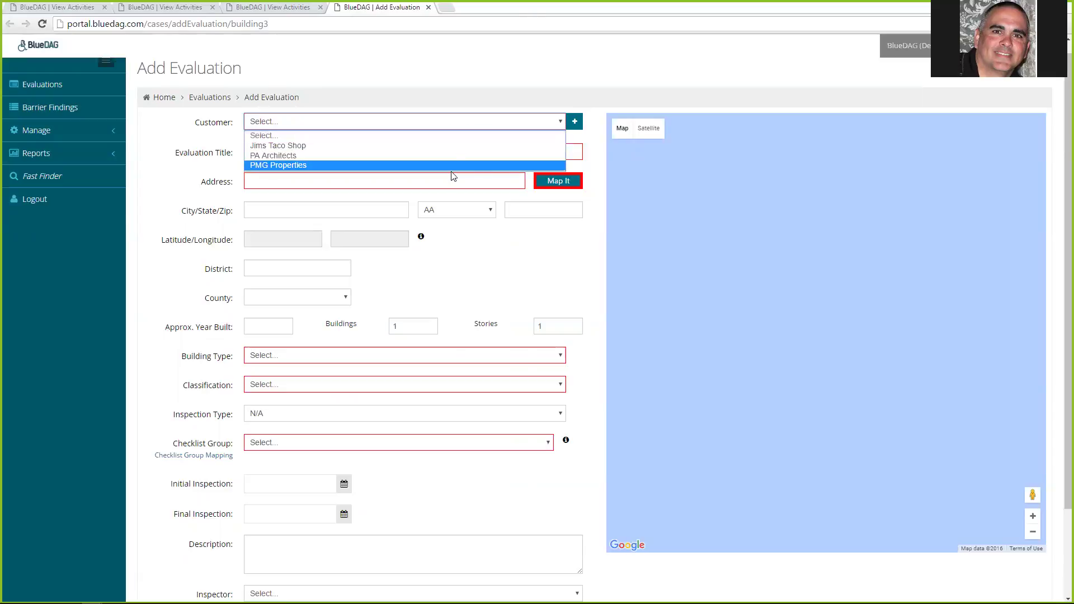
pyautogui.click(441, 146)
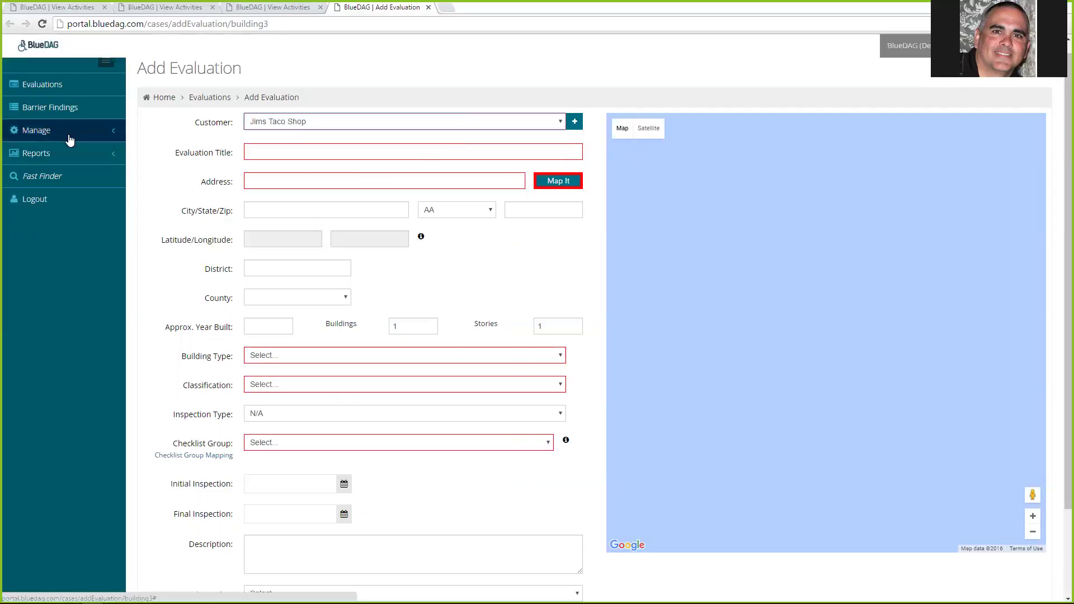
pyautogui.click(69, 138)
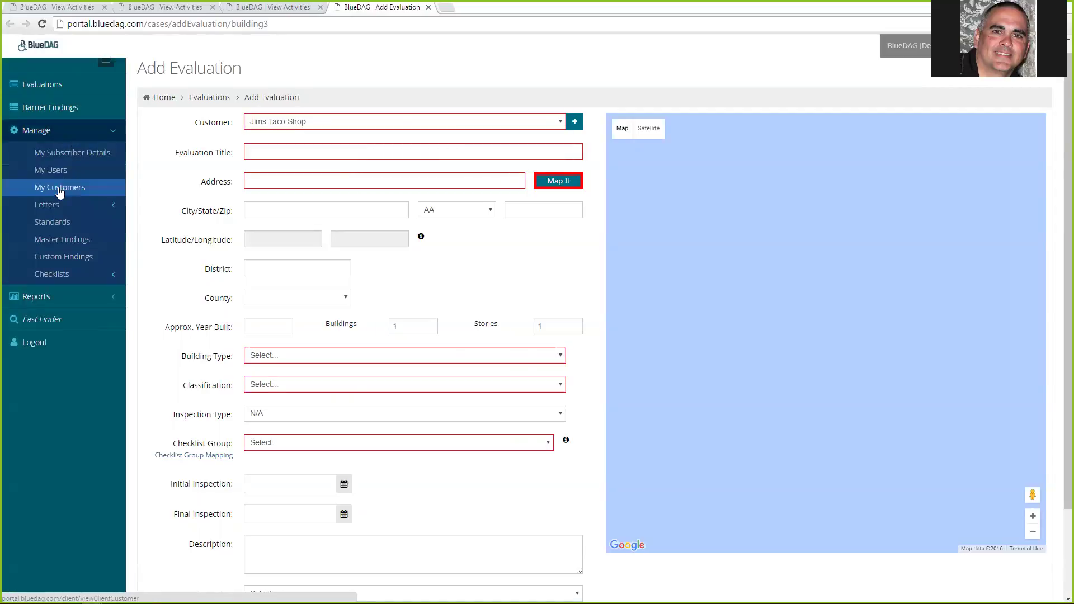
pyautogui.click(328, 122)
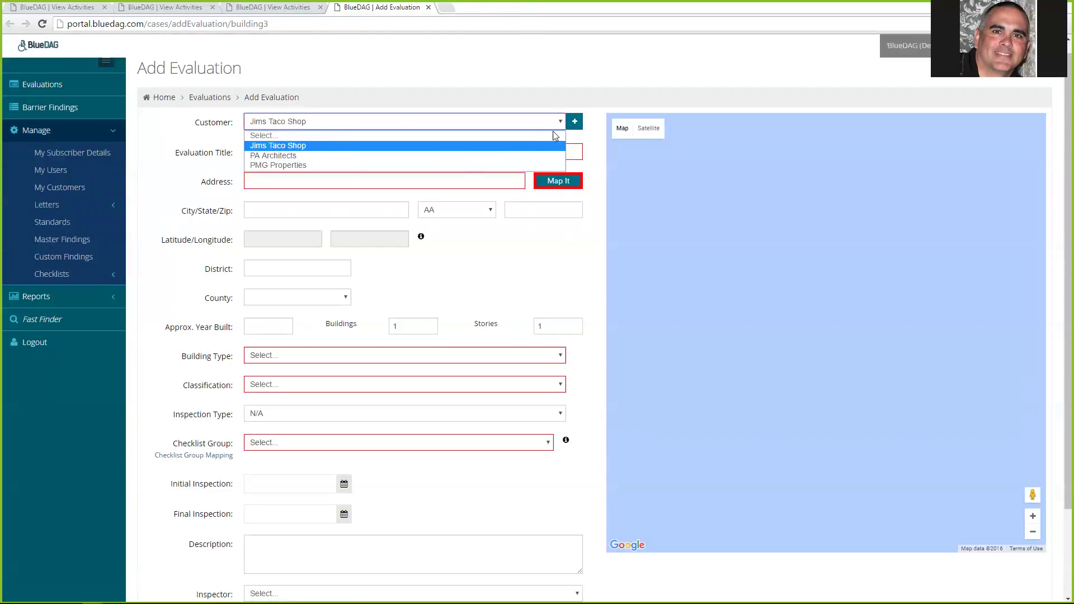
# Add Technicate Solutions as a new customer for the evaluation, and view its full details page before returning to the form.
pyautogui.click(574, 122)
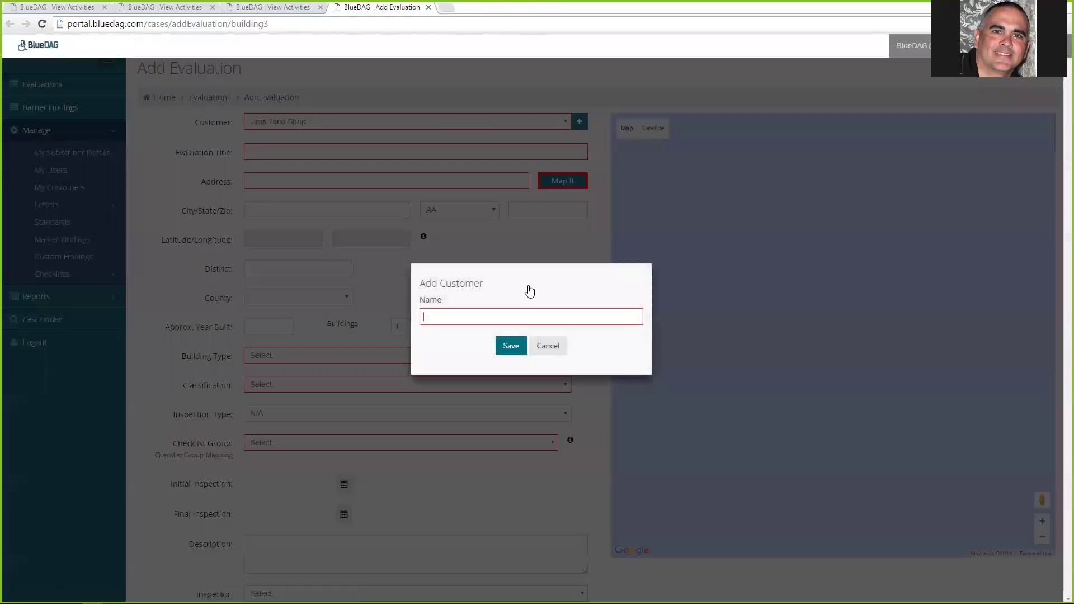
pyautogui.click(528, 314)
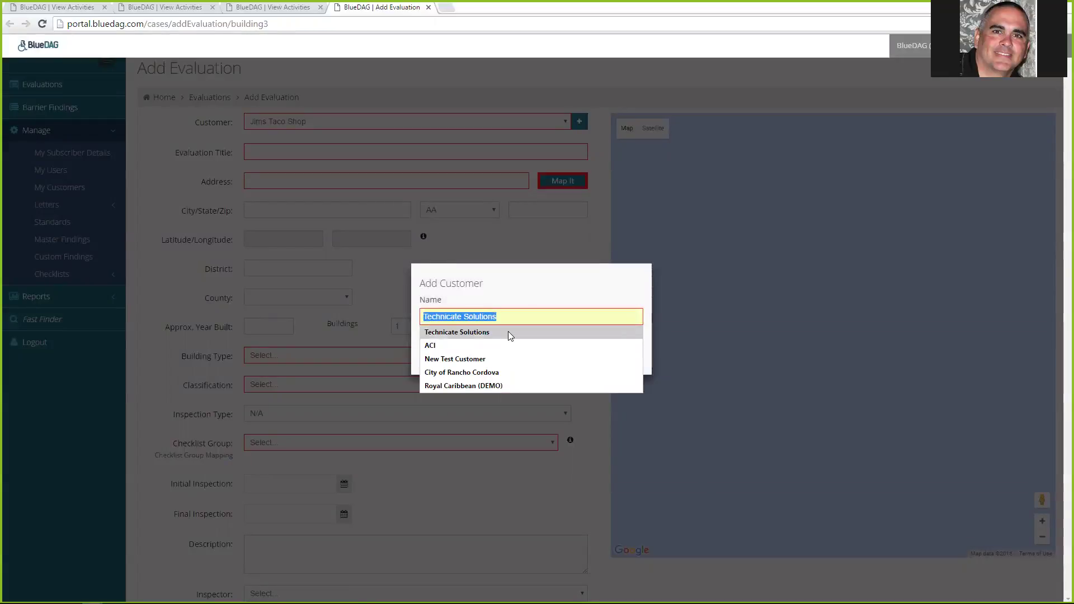
pyautogui.click(508, 331)
pyautogui.click(509, 351)
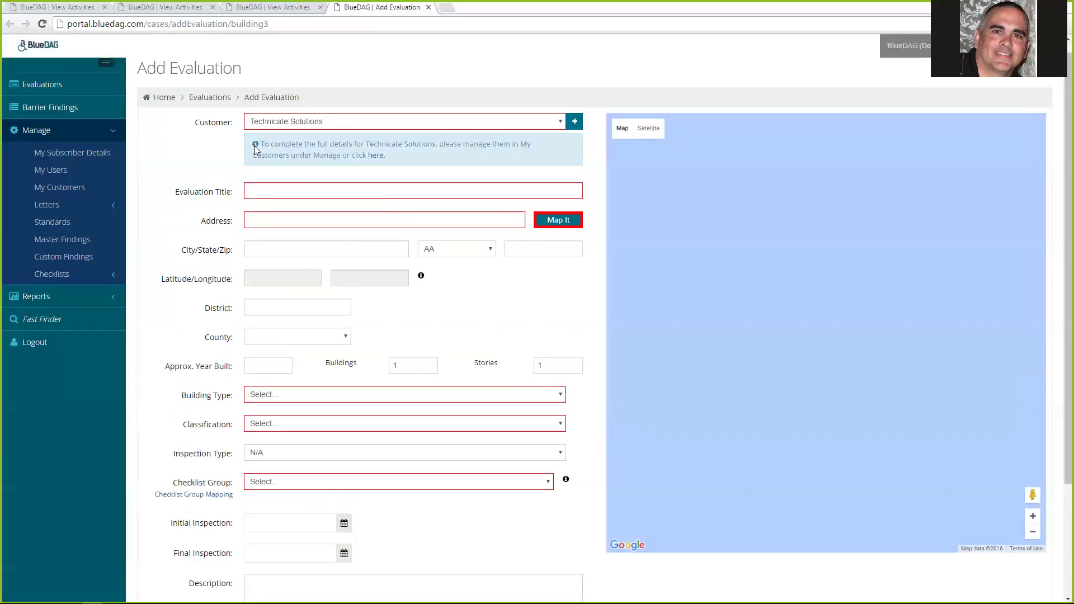
pyautogui.click(377, 160)
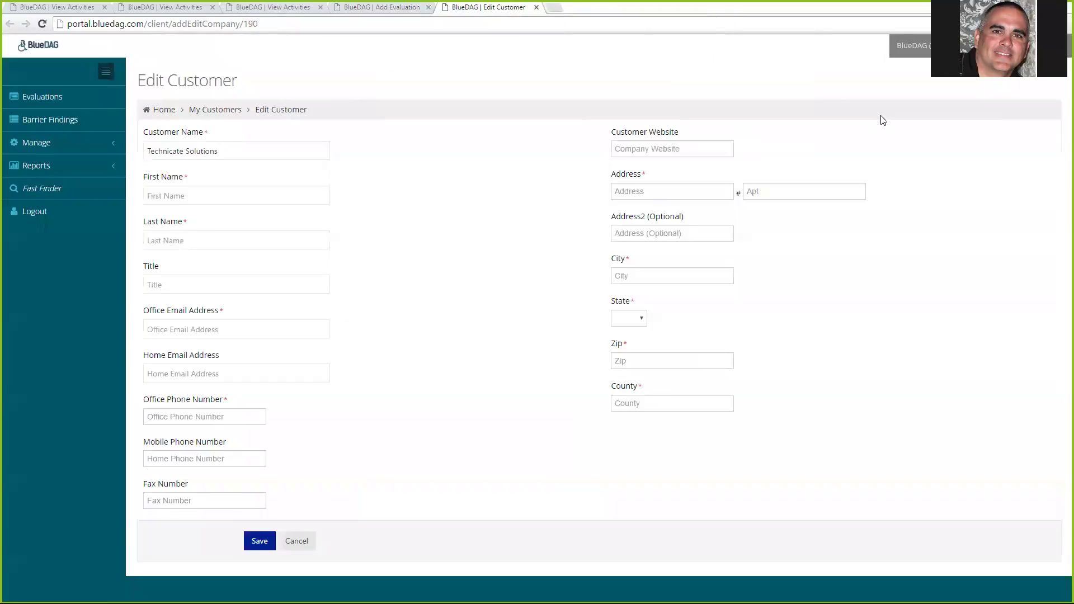
pyautogui.click(536, 7)
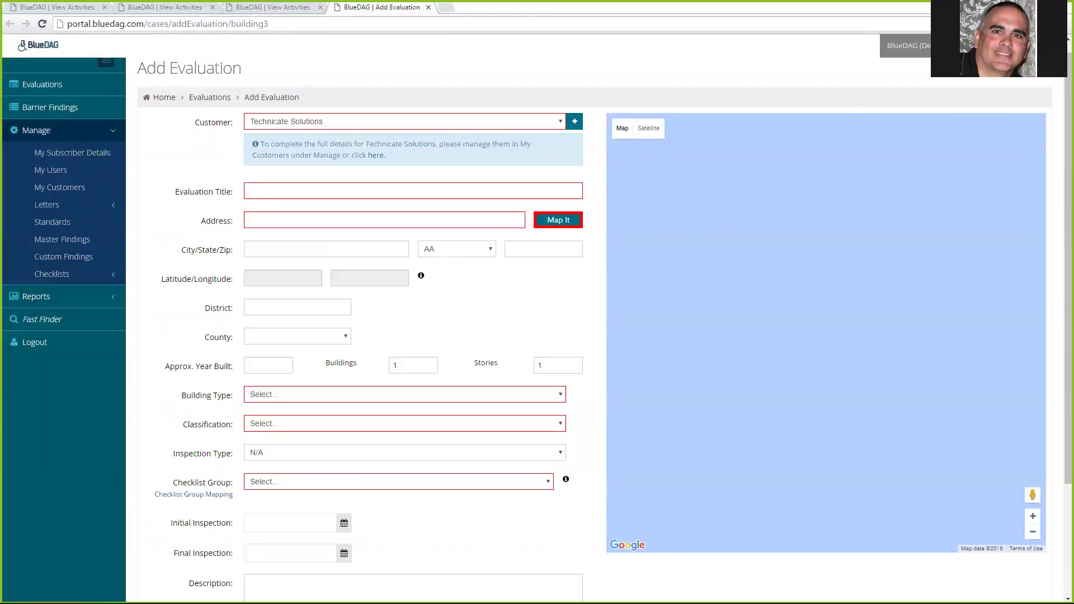
# Enter "BlueDAG Offices" as the evaluation title.
pyautogui.click(400, 190)
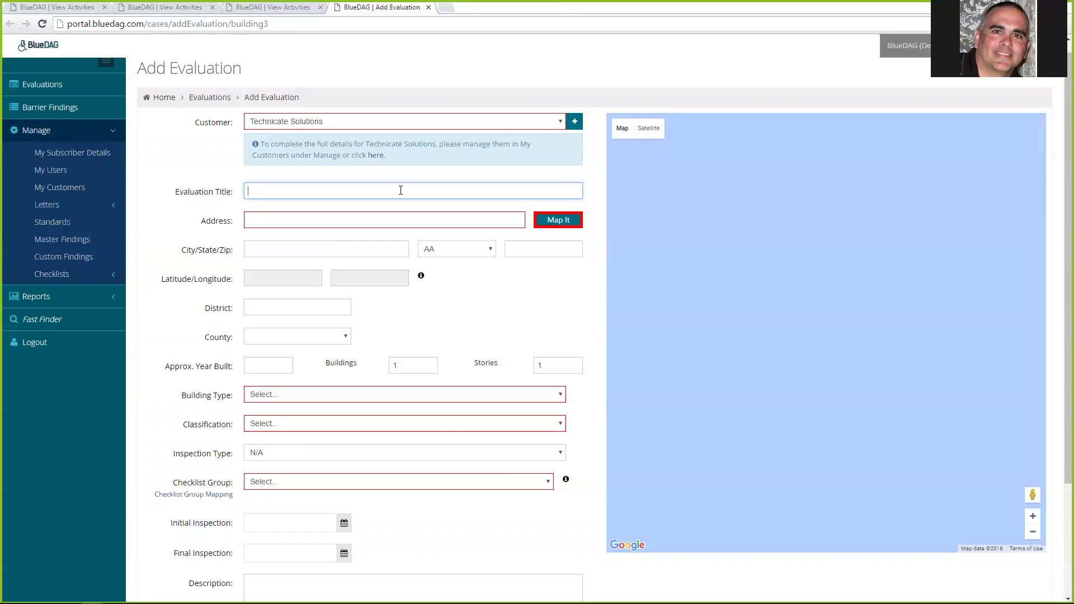
pyautogui.write('T')
pyautogui.press('BackSpace')
pyautogui.write('BlueDAG Offices')
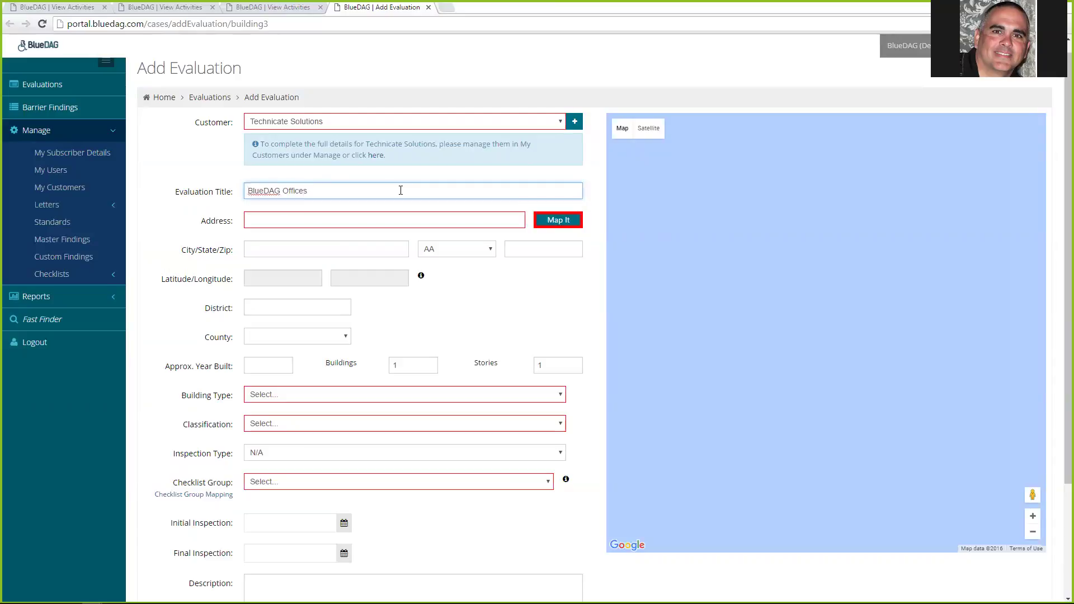
pyautogui.press('Tab')
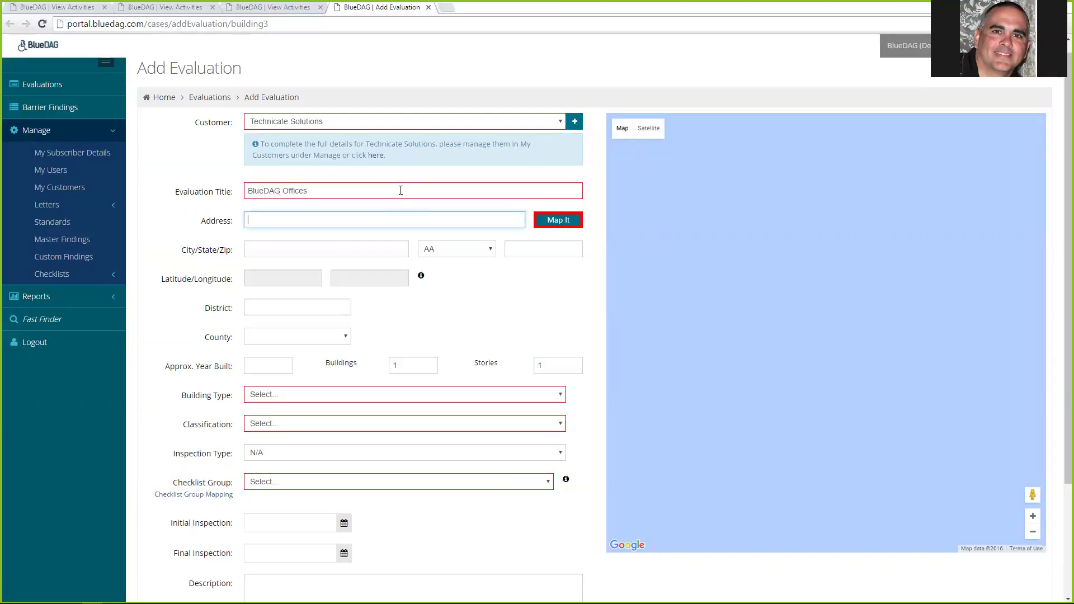
# Fill in the office's street address, city, state and zip from a saved autofill entry and locate it on the map.
pyautogui.click(363, 220)
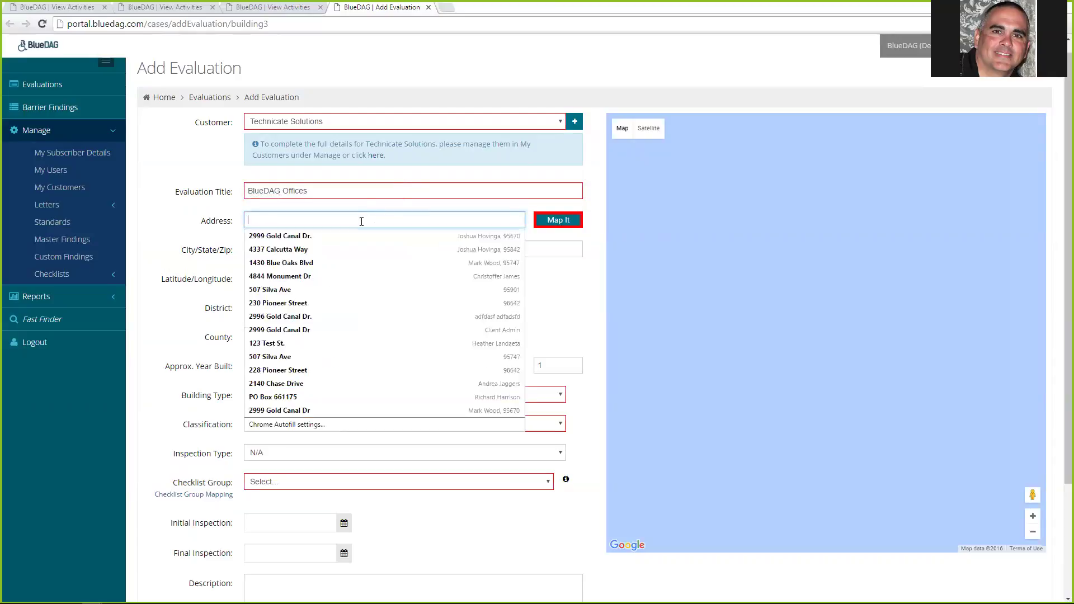
pyautogui.click(326, 240)
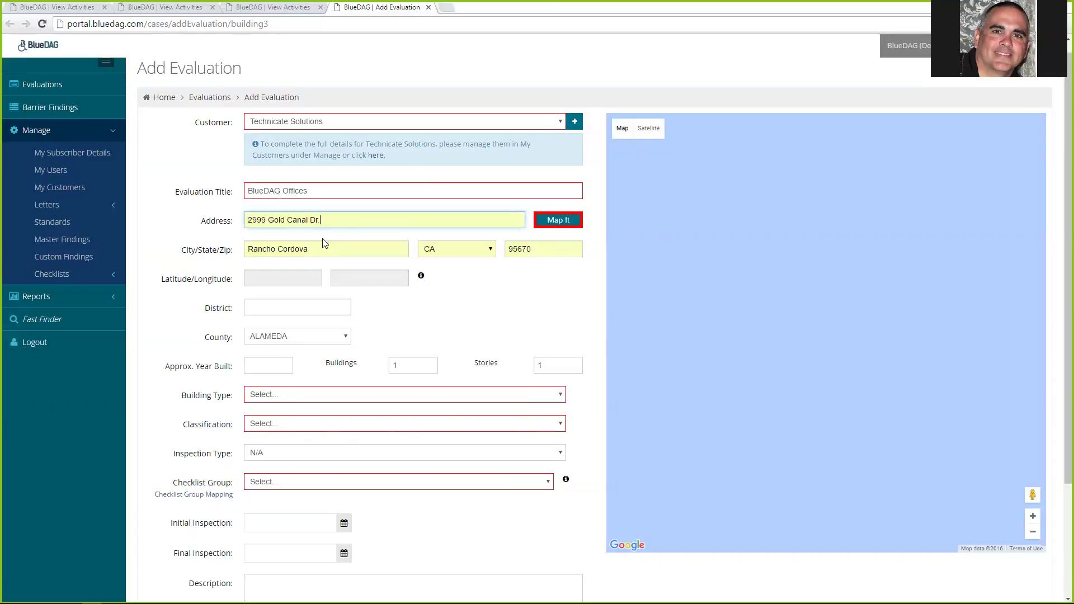
pyautogui.click(572, 220)
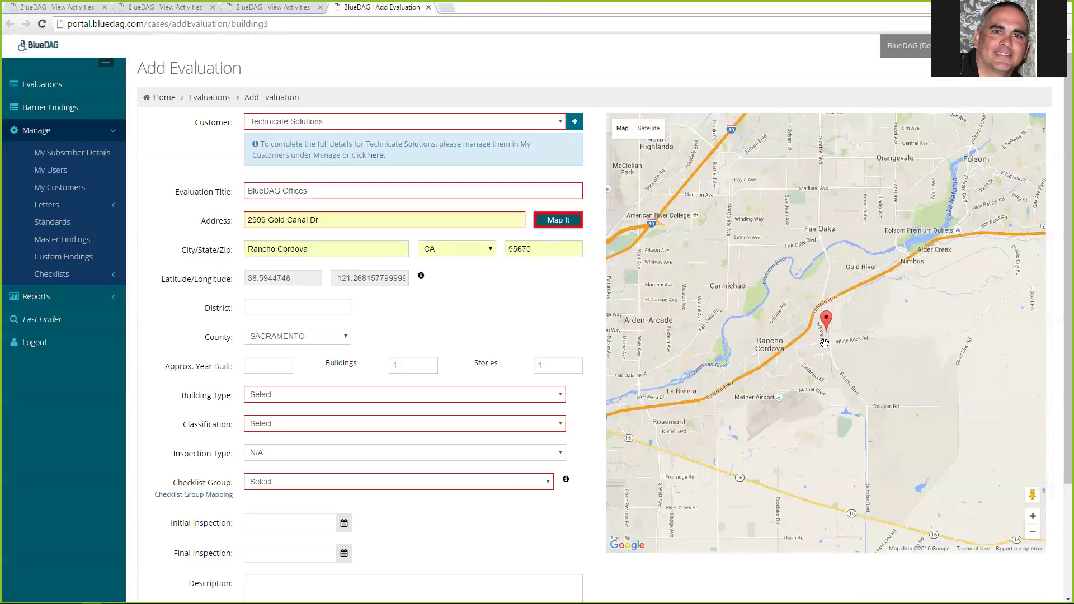
# Examine the mapped building up close in satellite imagery and in Street View on the adjacent road.
pyautogui.scroll(5, 824, 344)
pyautogui.scroll(4, 846, 255)
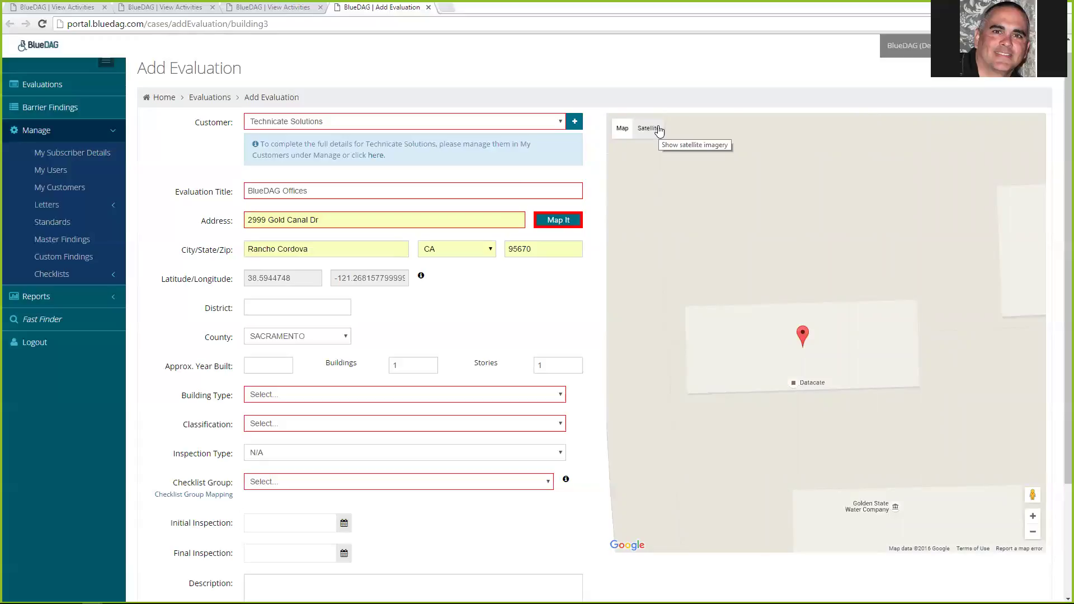
pyautogui.scroll(-1, 704, 198)
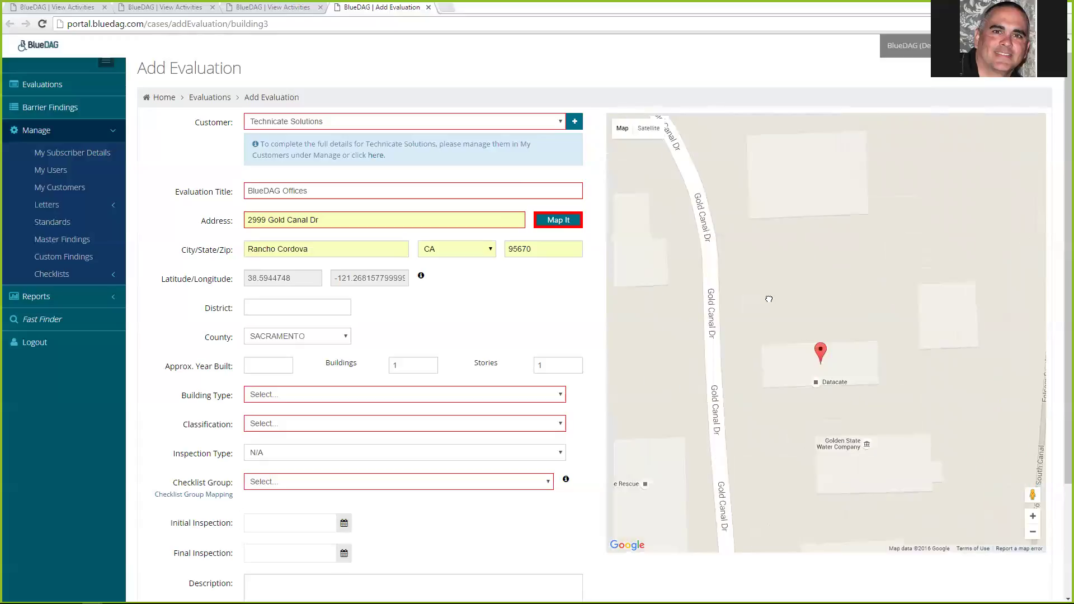
pyautogui.click(654, 130)
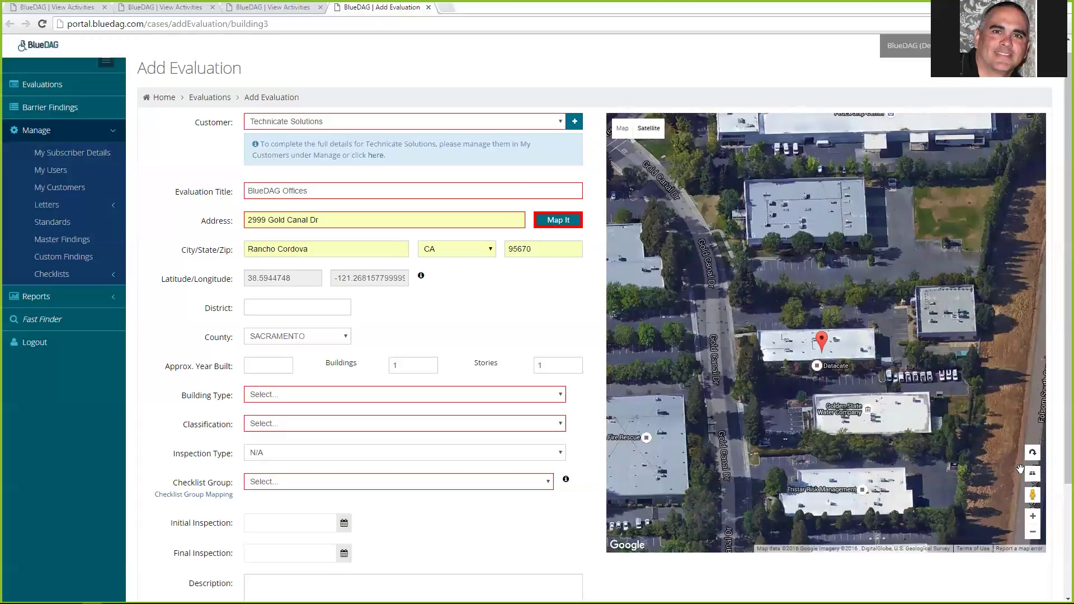
pyautogui.moveTo(1031, 495); pyautogui.dragTo(706, 339)
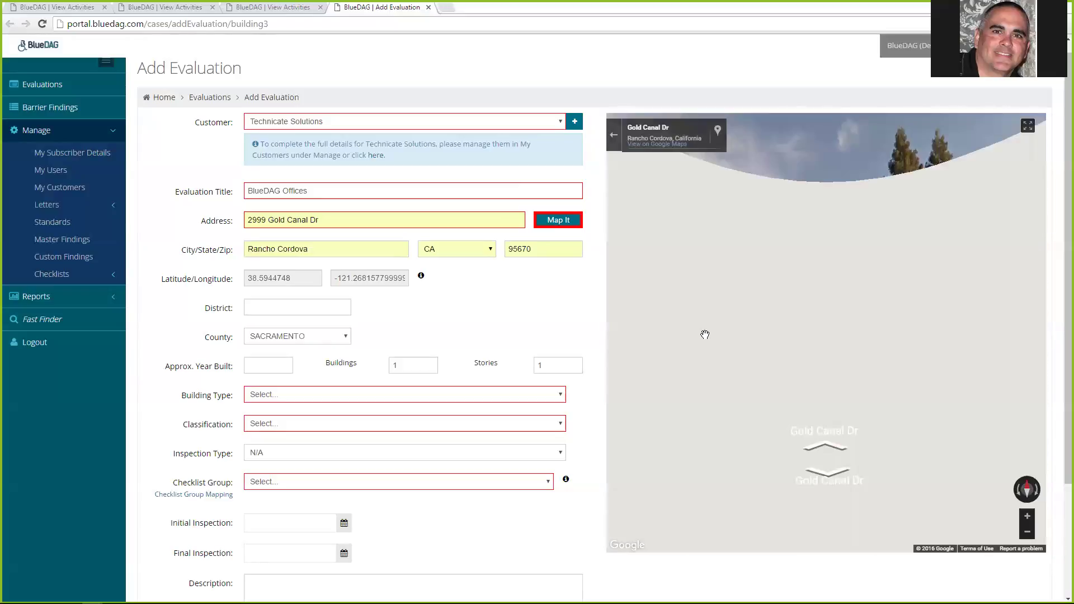
pyautogui.click(614, 137)
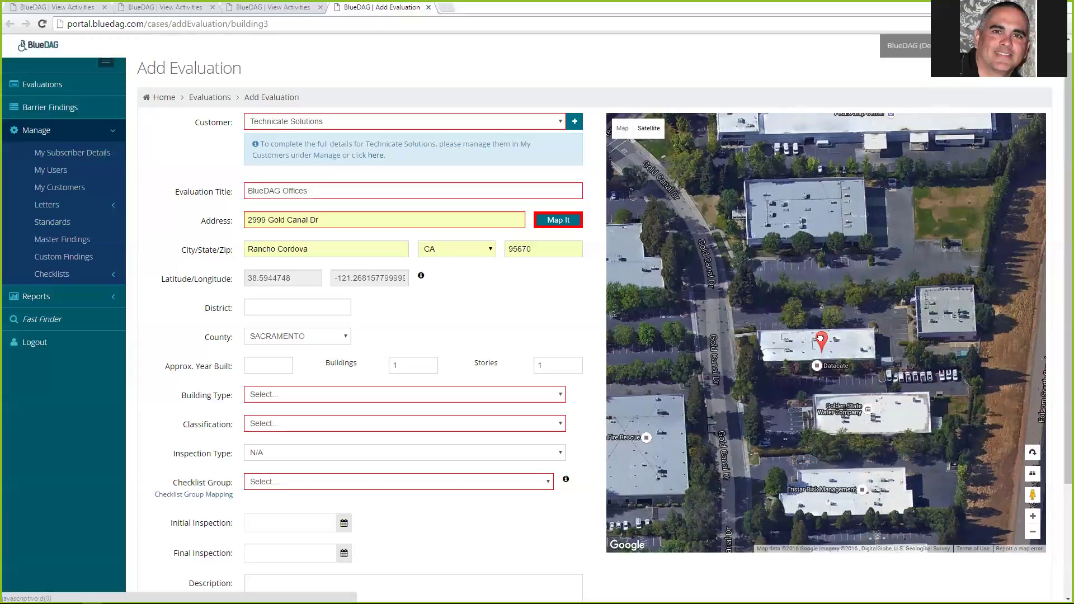
# Move the map marker onto the larger building to the north and lower the address's street number by one.
pyautogui.moveTo(820, 338)
pyautogui.mouseDown()
pyautogui.moveTo(814, 190)
pyautogui.moveTo(798, 194)
pyautogui.mouseUp()
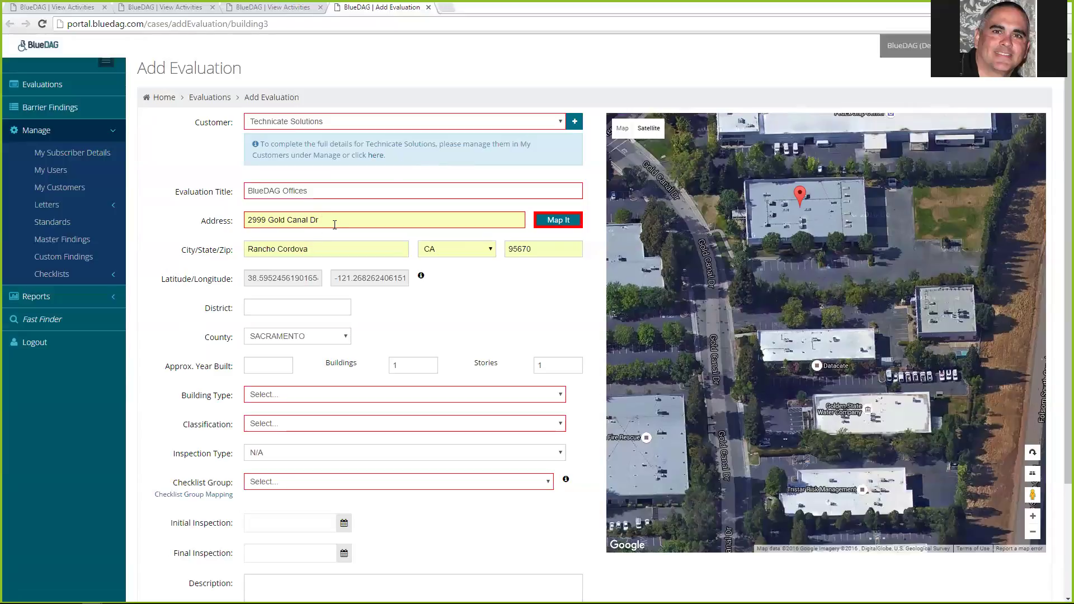
pyautogui.tripleClick(260, 220)
pyautogui.click(261, 219)
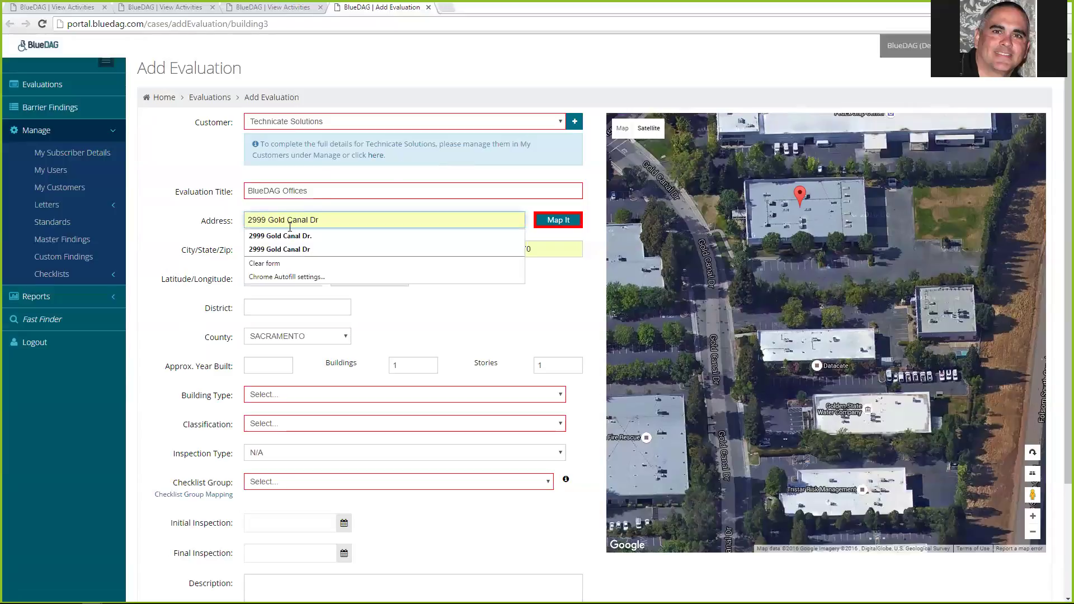
pyautogui.press('BackSpace')
pyautogui.press('BackSpace')
pyautogui.write('98')
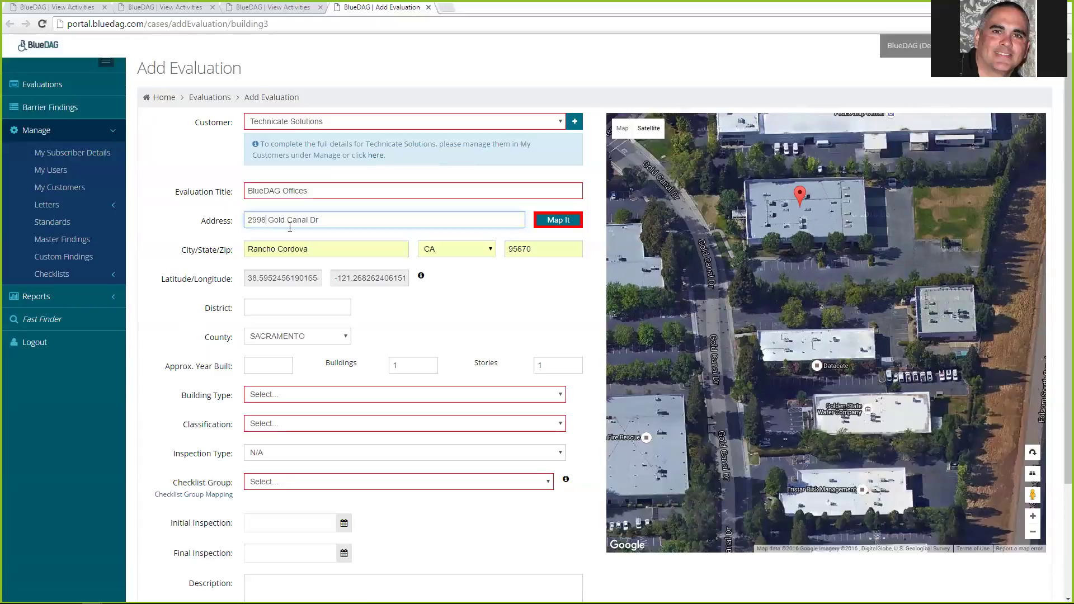
pyautogui.click(519, 332)
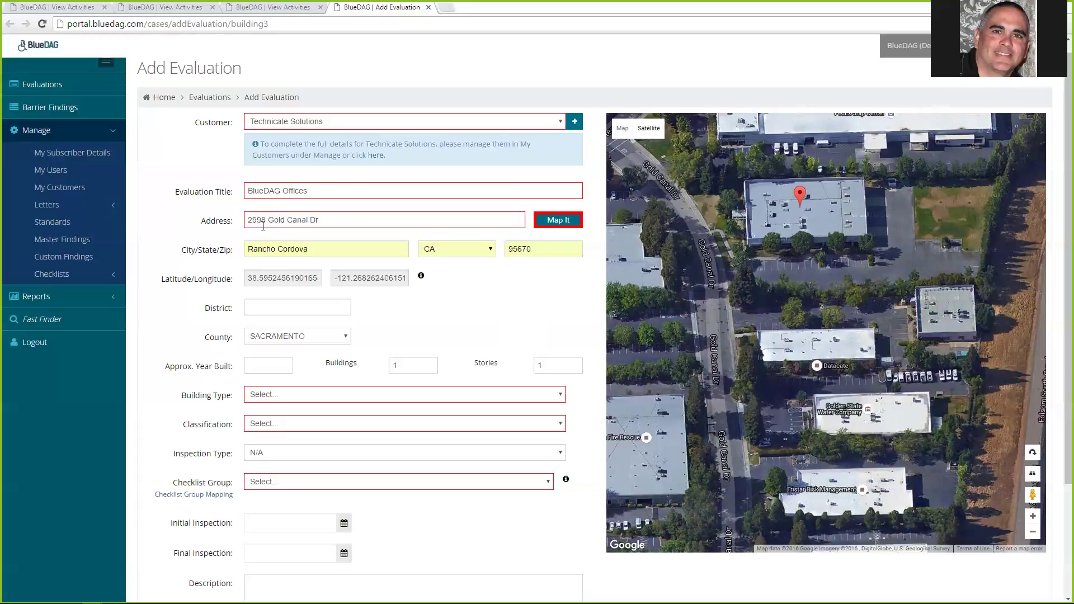
# Map the changed address and move its marker onto the Datacate building.
pyautogui.click(570, 220)
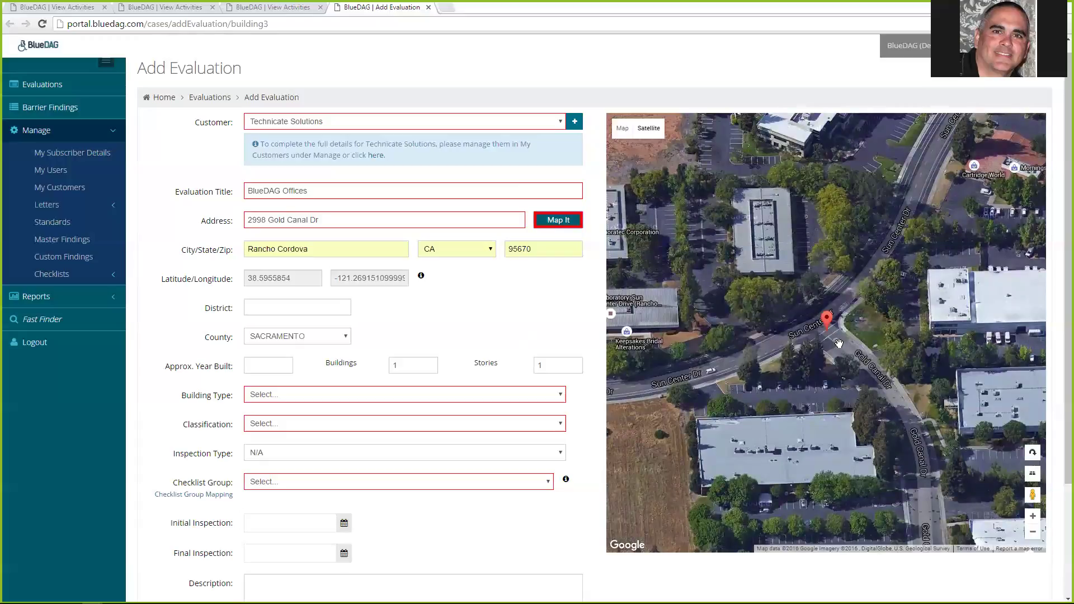
pyautogui.moveTo(817, 345)
pyautogui.mouseDown()
pyautogui.moveTo(648, 232)
pyautogui.moveTo(861, 401)
pyautogui.mouseUp()
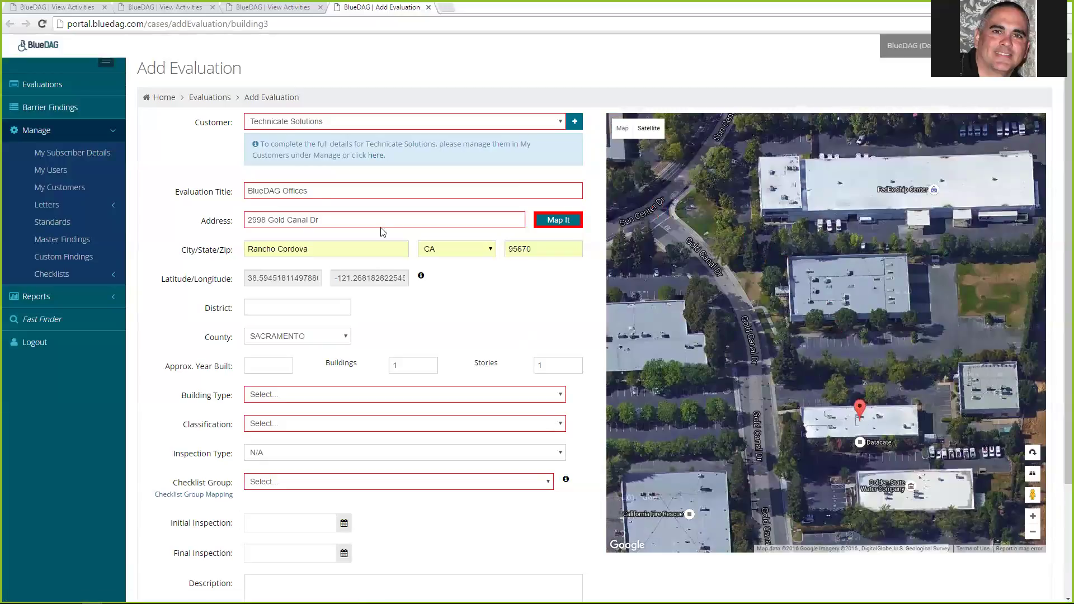
# Restore the original street number in the address and map the location again.
pyautogui.doubleClick(264, 220)
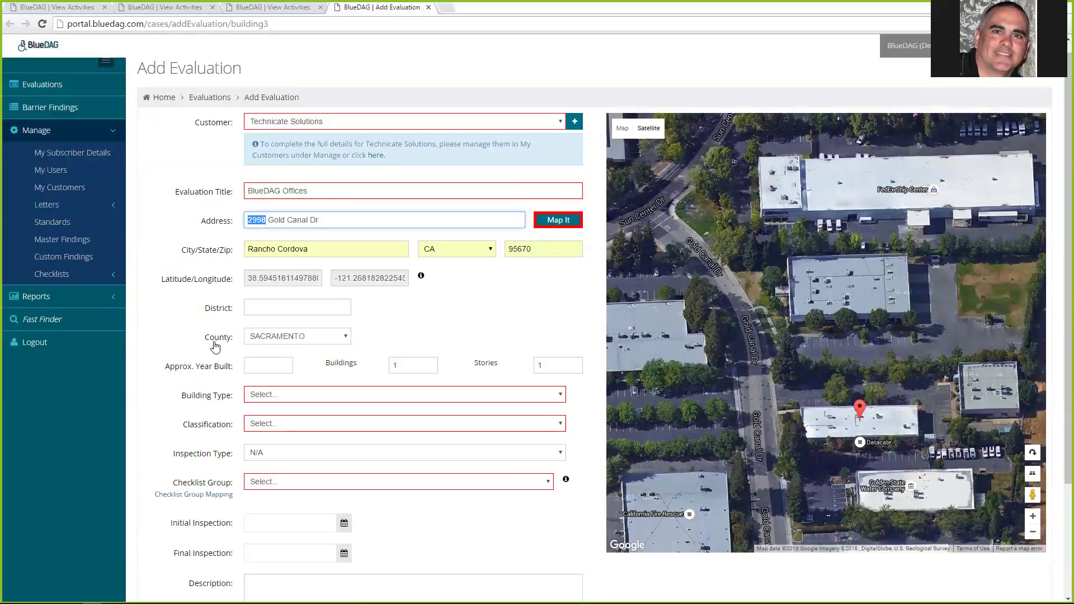
pyautogui.write('2999')
pyautogui.click(566, 220)
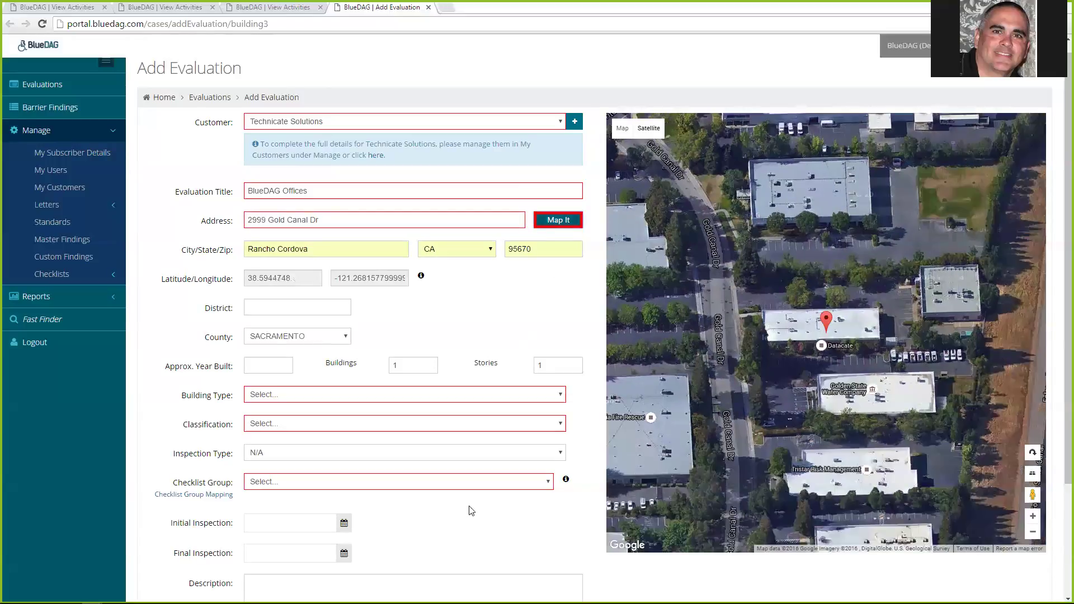
# Set the evaluation's district to 3 and its approximate year built to 1984.
pyautogui.click(314, 304)
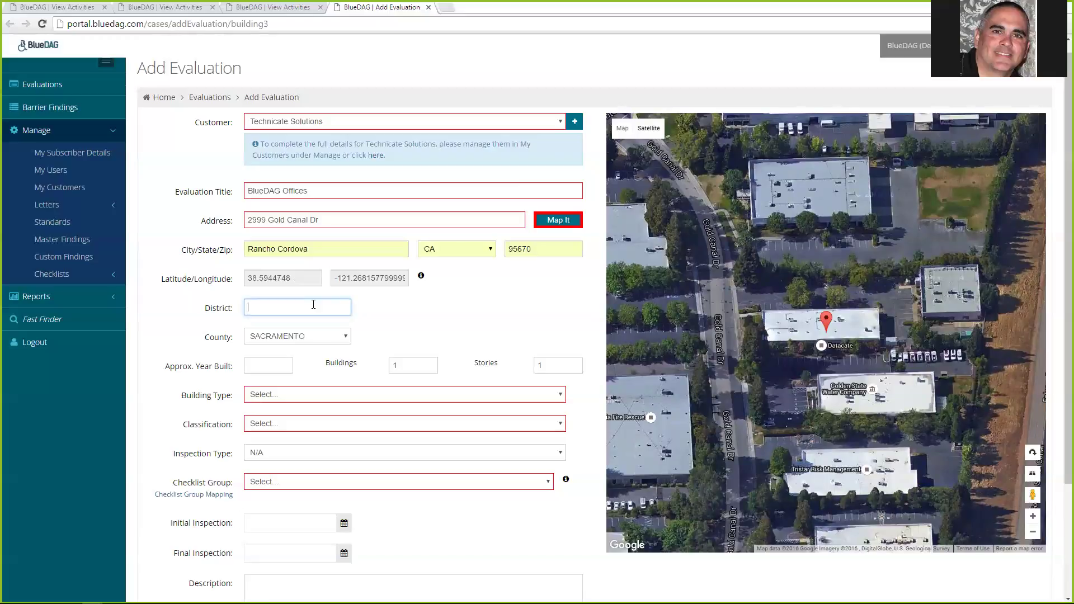
pyautogui.write('3')
pyautogui.click(301, 336)
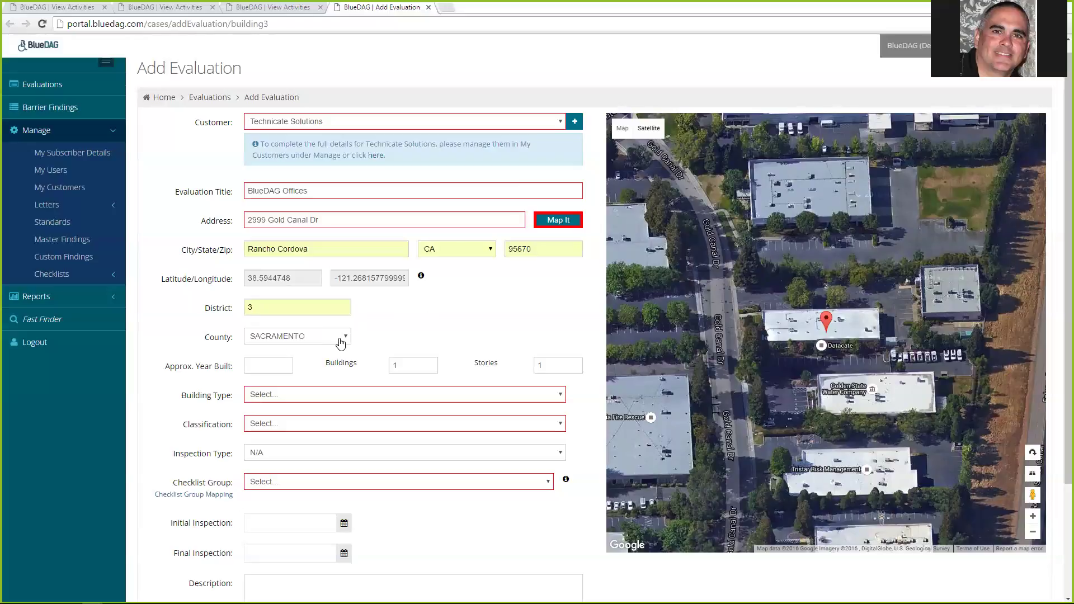
pyautogui.click(263, 363)
pyautogui.write('1984')
pyautogui.press('Tab')
pyautogui.press('Tab')
pyautogui.click(161, 428)
pyautogui.scroll(-3, 161, 428)
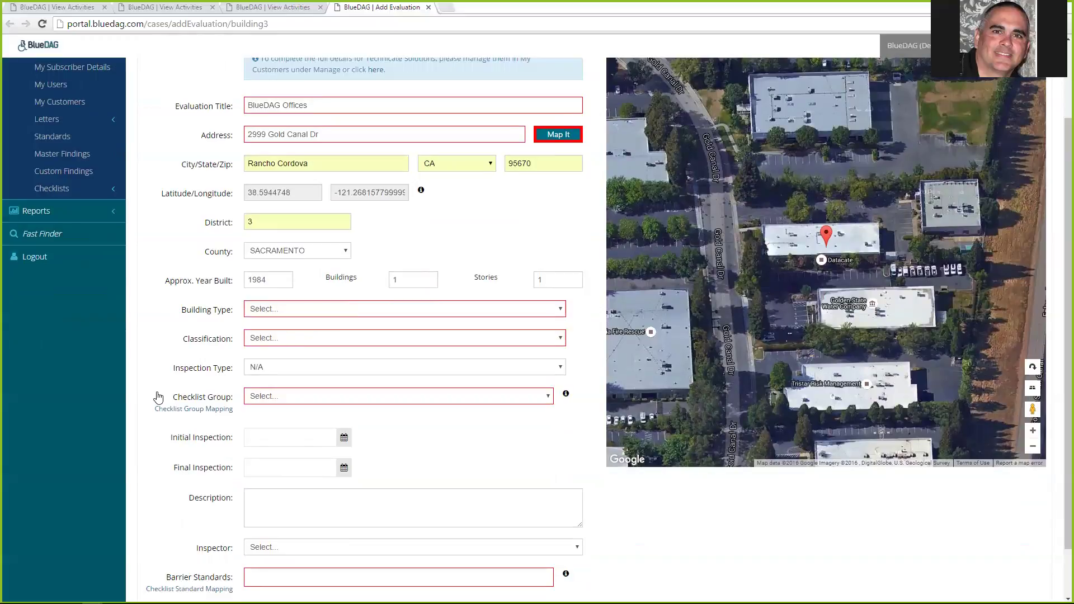
# Set the building type to Business and the classification to B – Business - office professional or service type transactions.
pyautogui.doubleClick(280, 279)
pyautogui.click(408, 255)
pyautogui.click(476, 312)
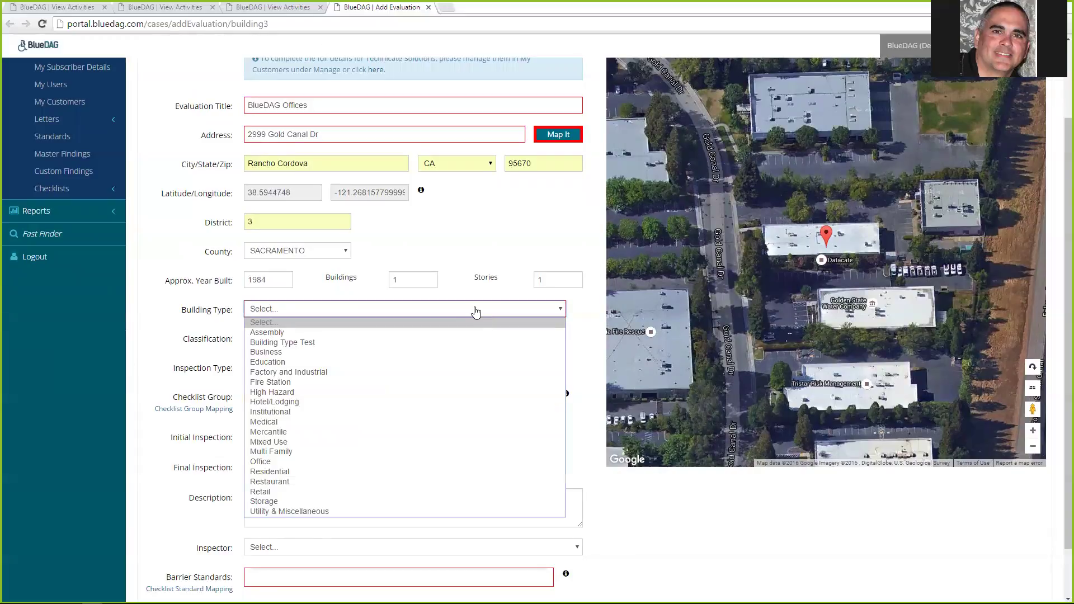
pyautogui.click(469, 351)
pyautogui.click(415, 339)
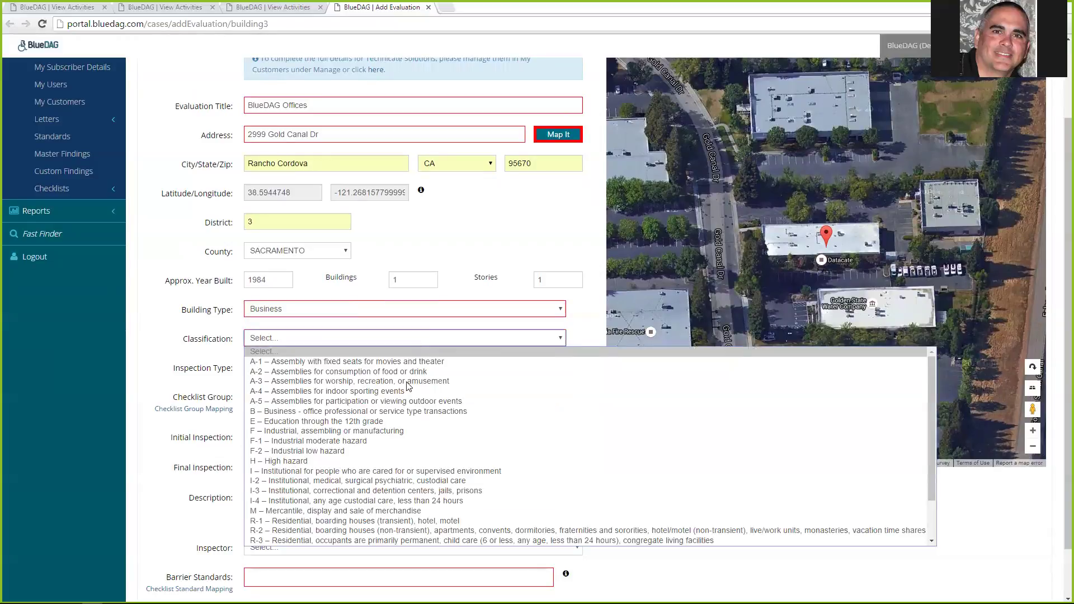
pyautogui.click(404, 412)
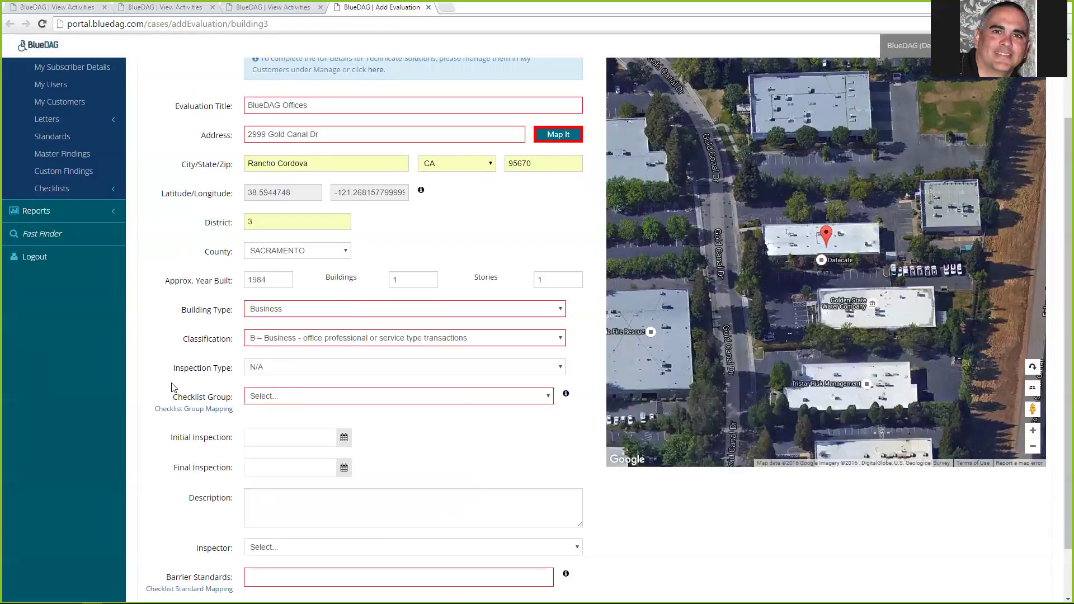
# Set the evaluation's inspection type to ADA Only.
pyautogui.click(308, 373)
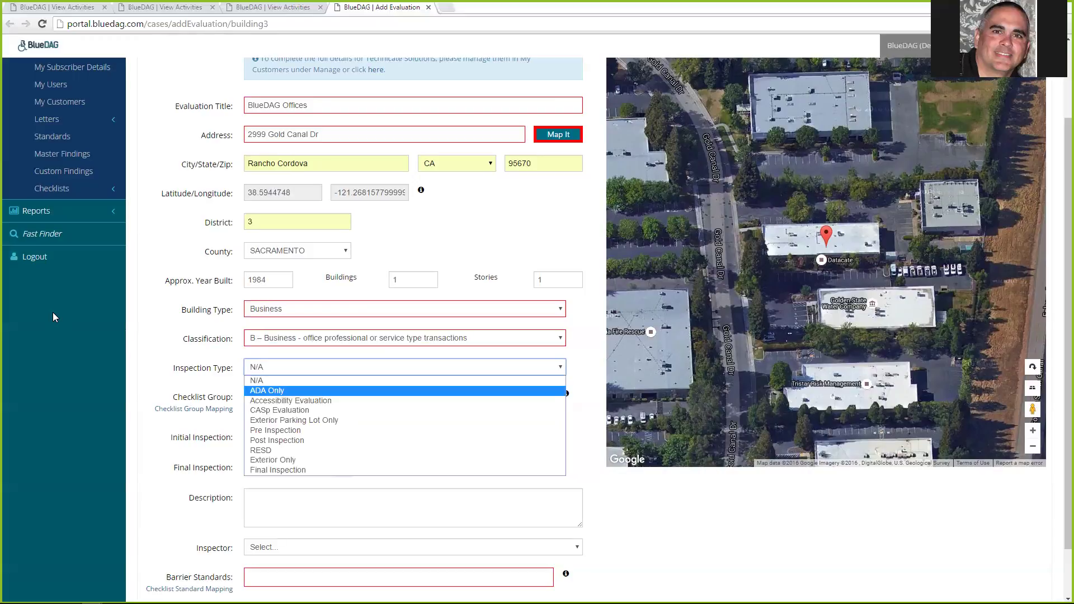
pyautogui.press('Escape')
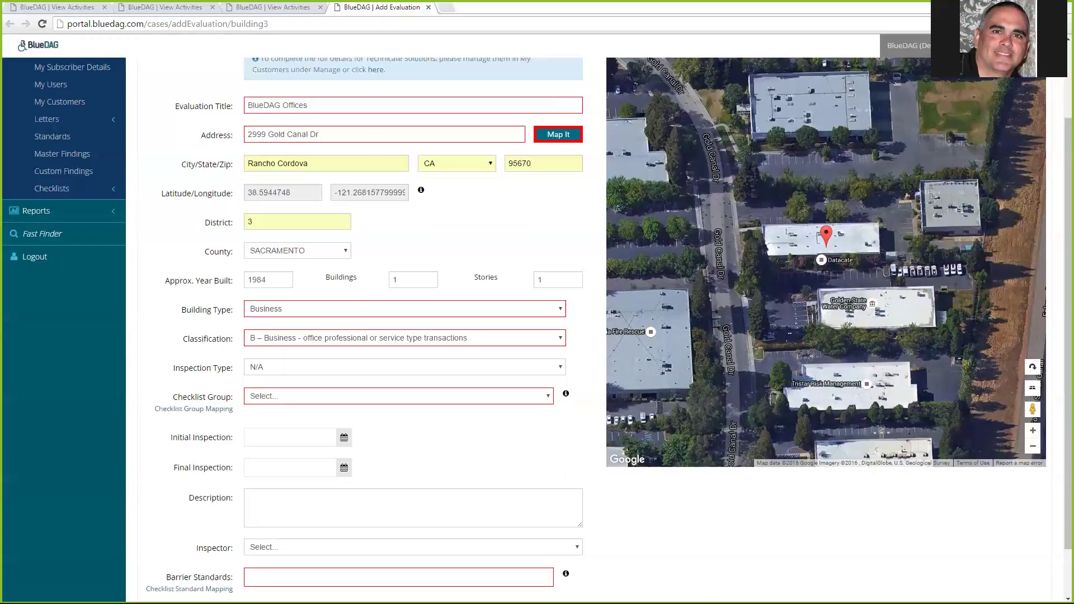
pyautogui.click(326, 370)
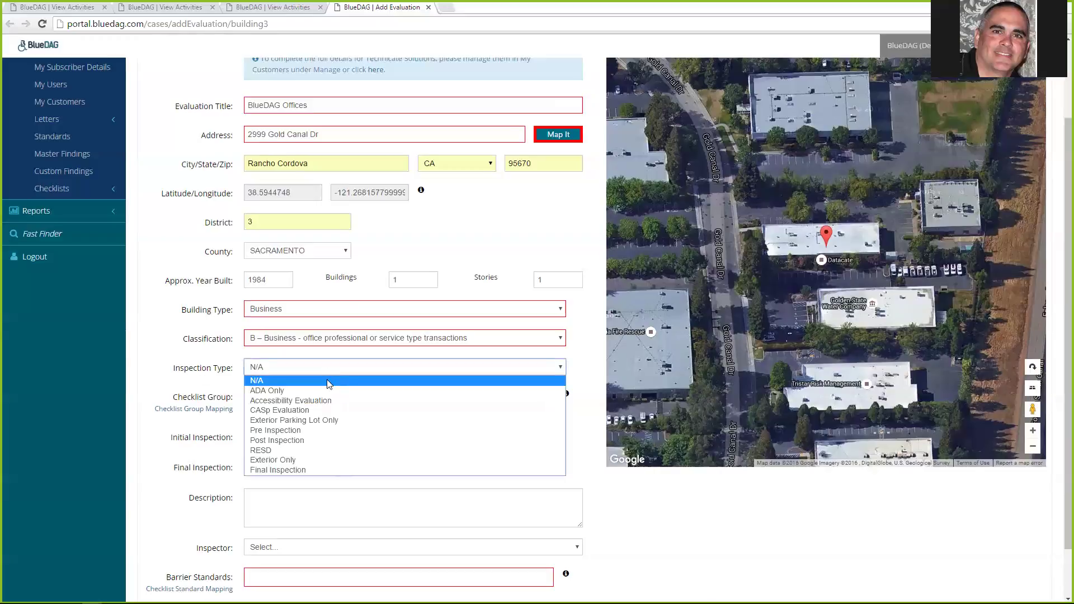
pyautogui.click(327, 391)
pyautogui.click(324, 370)
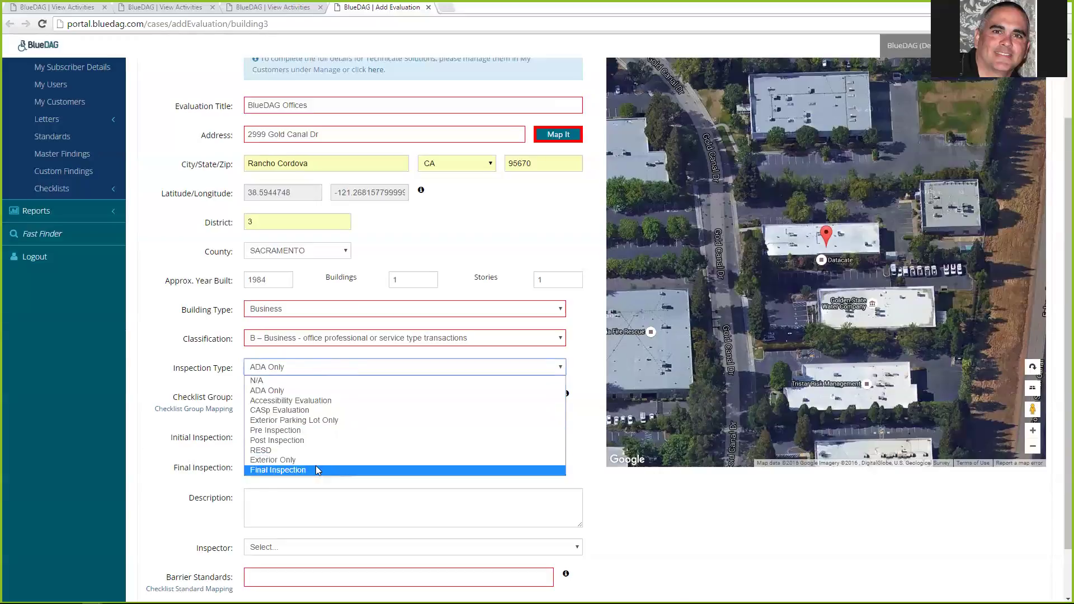
pyautogui.click(188, 382)
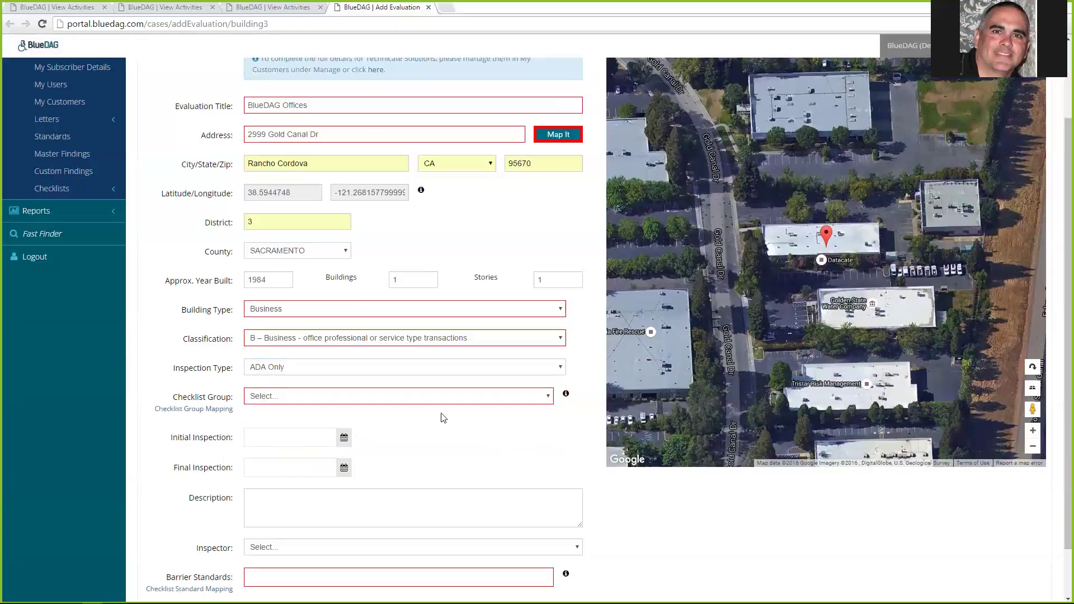
# Assign the Office Building checklist group to the evaluation, keeping the inspection type at ADA Only.
pyautogui.click(506, 400)
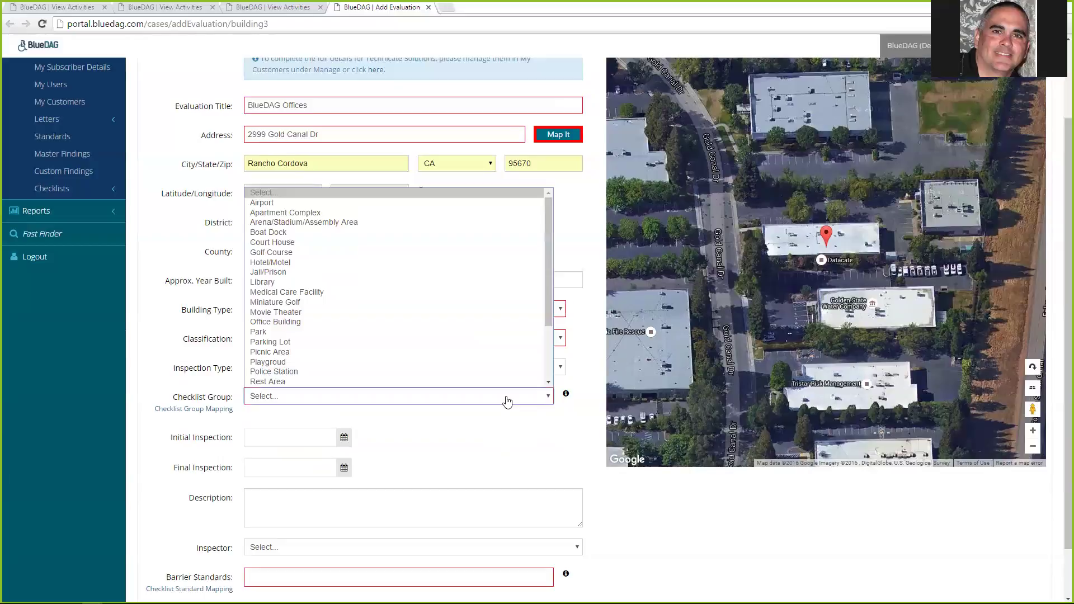
pyautogui.click(511, 429)
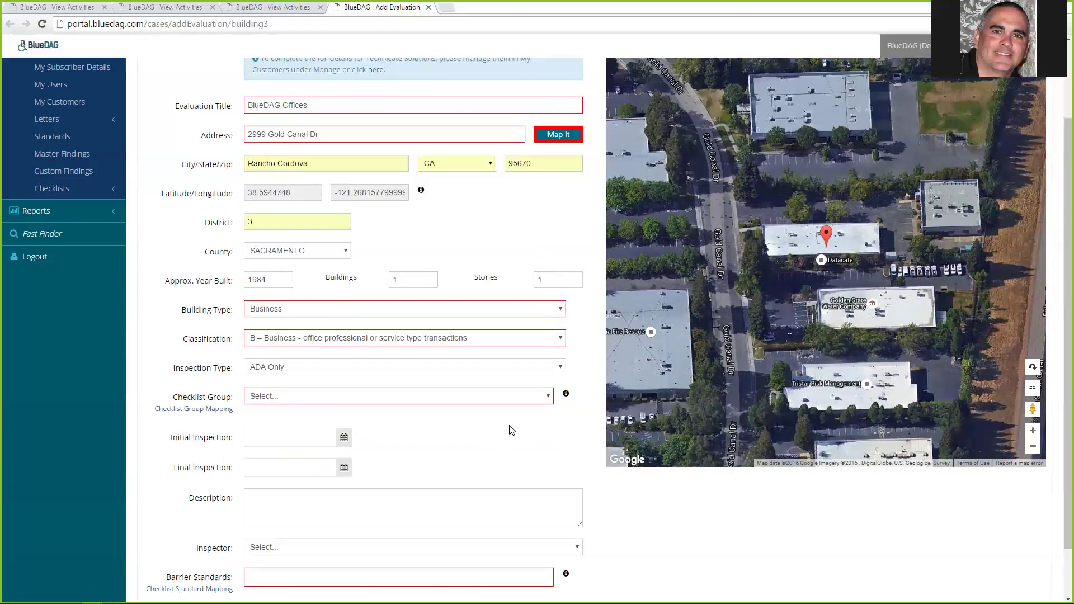
pyautogui.click(552, 374)
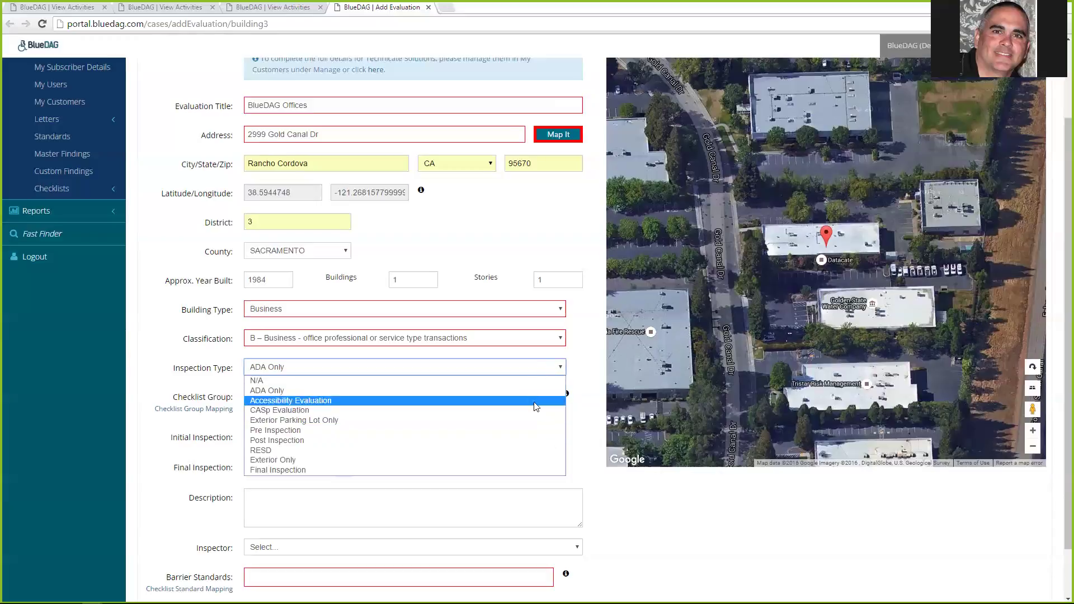
pyautogui.click(529, 392)
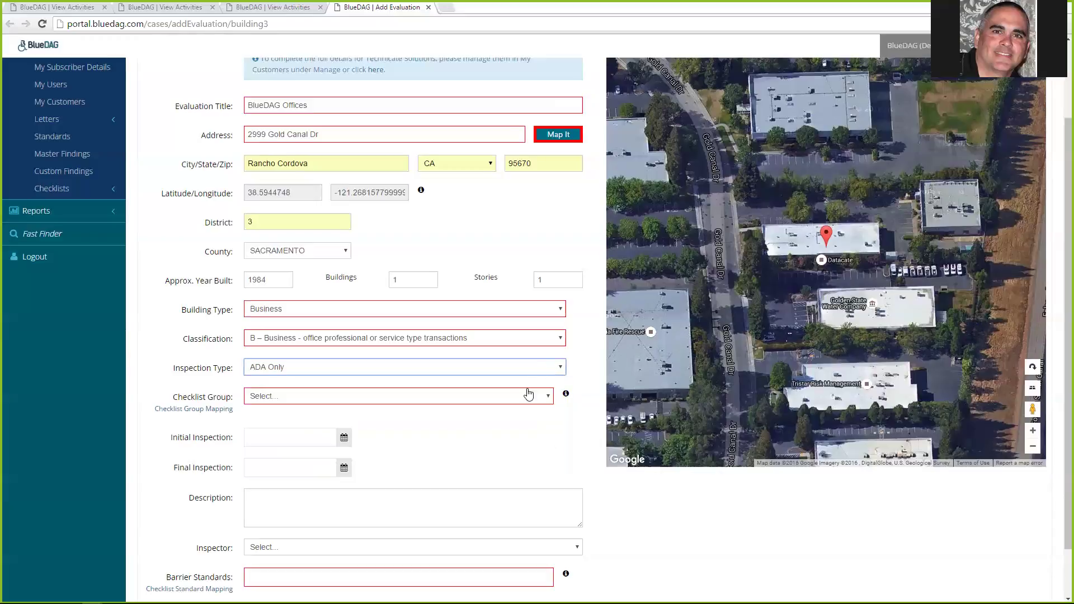
pyautogui.click(484, 398)
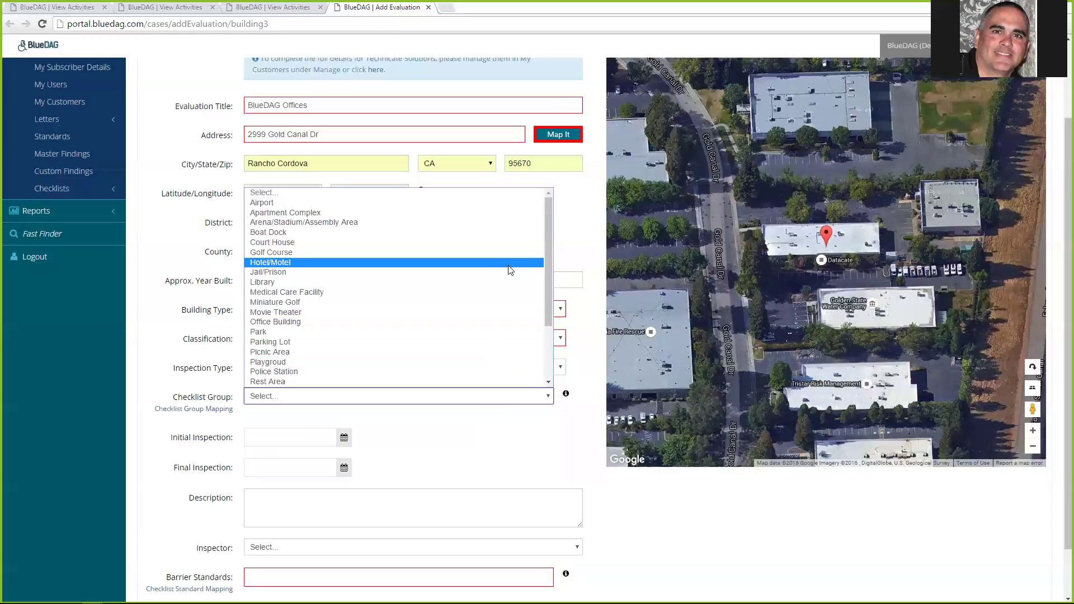
pyautogui.click(335, 321)
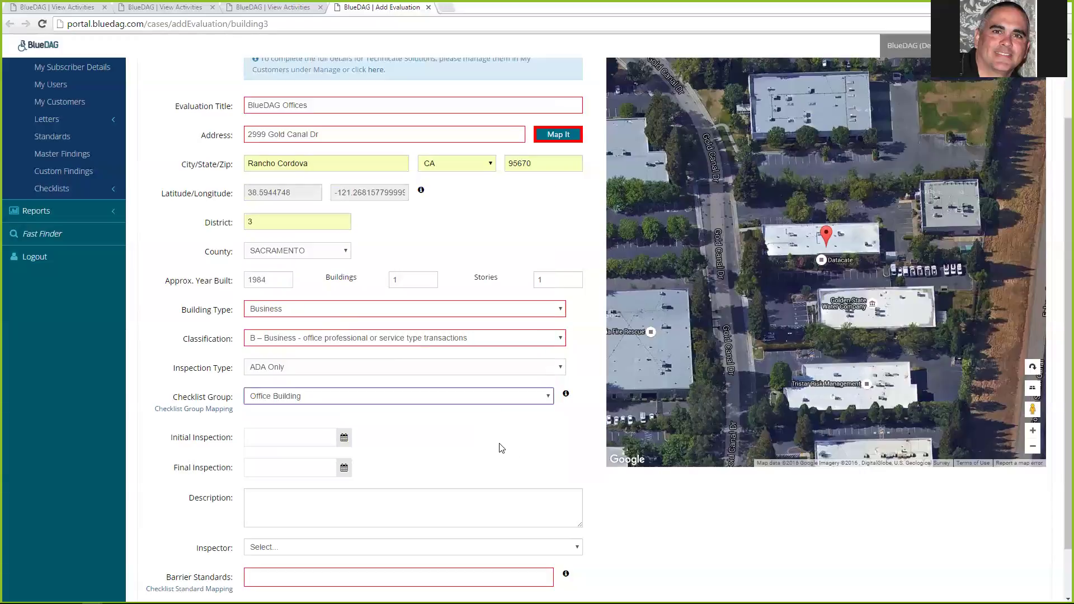
pyautogui.moveTo(565, 395)
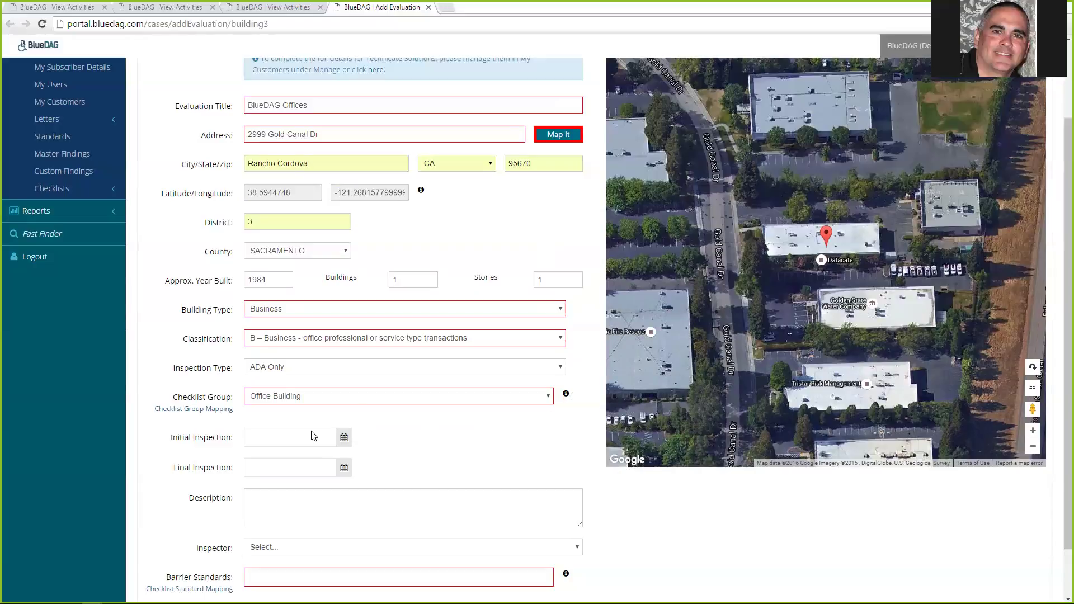
# Set the initial inspection date to 07/13/2016 and enter "Type description here." as the description.
pyautogui.scroll(-2, 459, 463)
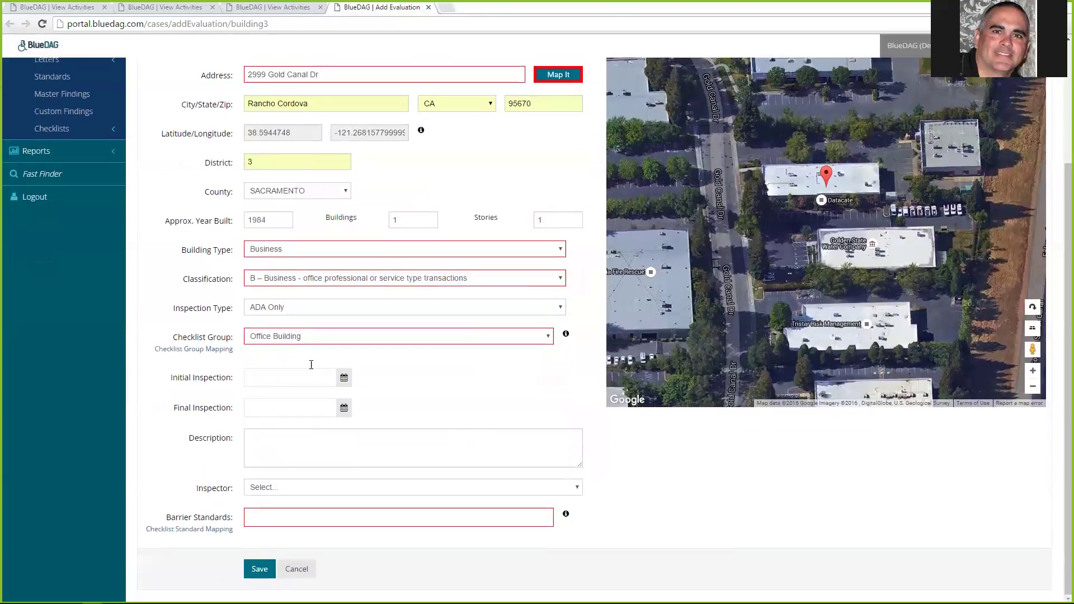
pyautogui.click(344, 378)
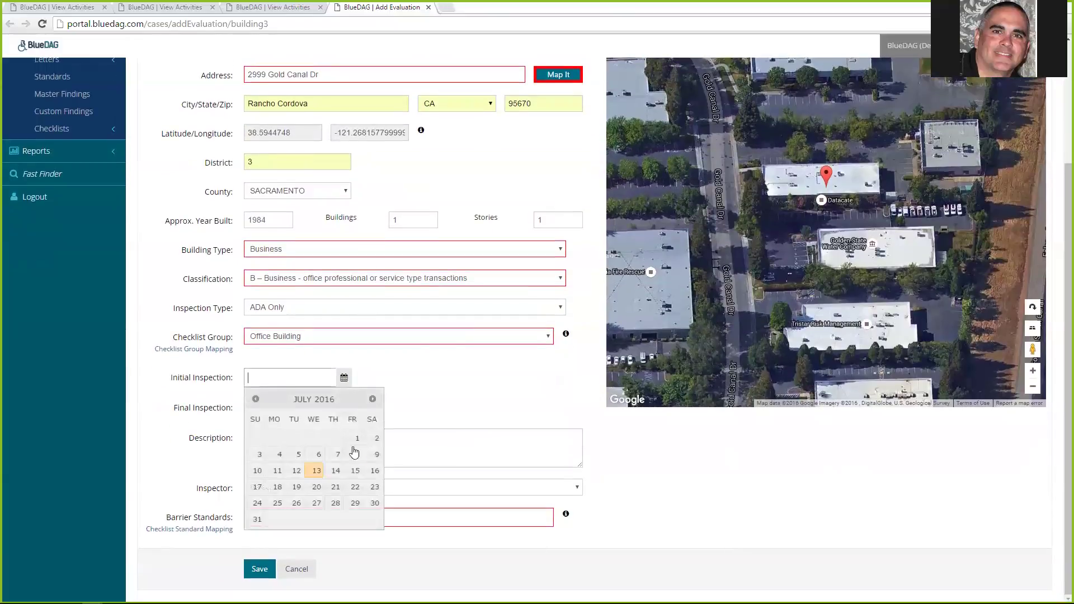
pyautogui.click(317, 471)
pyautogui.click(406, 437)
pyautogui.write('Type description here.')
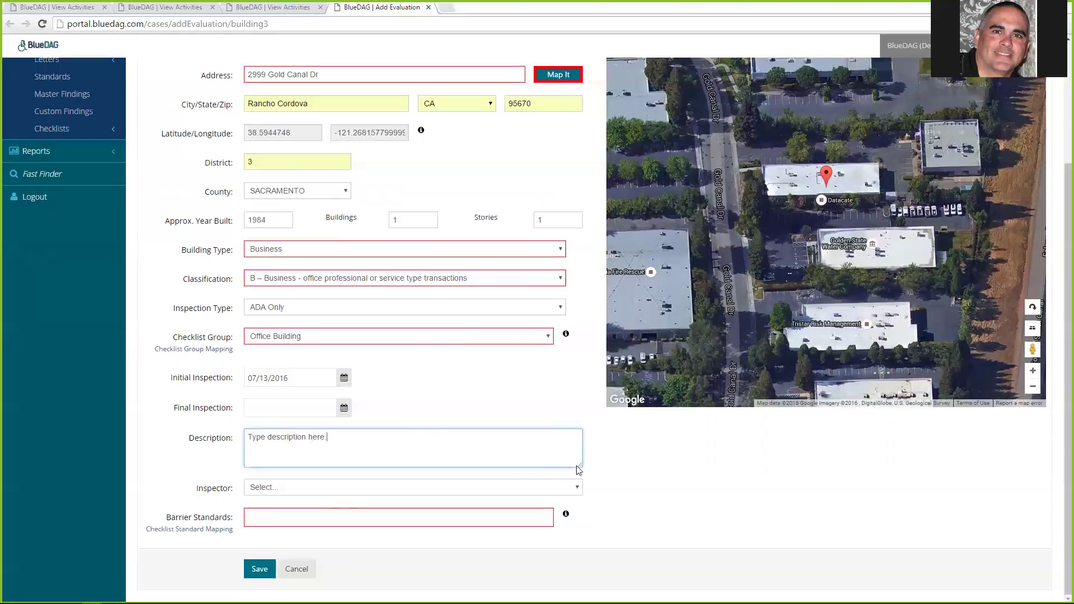
pyautogui.moveTo(582, 467)
pyautogui.mouseDown()
pyautogui.moveTo(592, 565)
pyautogui.moveTo(584, 451)
pyautogui.mouseUp()
# Assign the only available inspector to the evaluation.
pyautogui.click(576, 493)
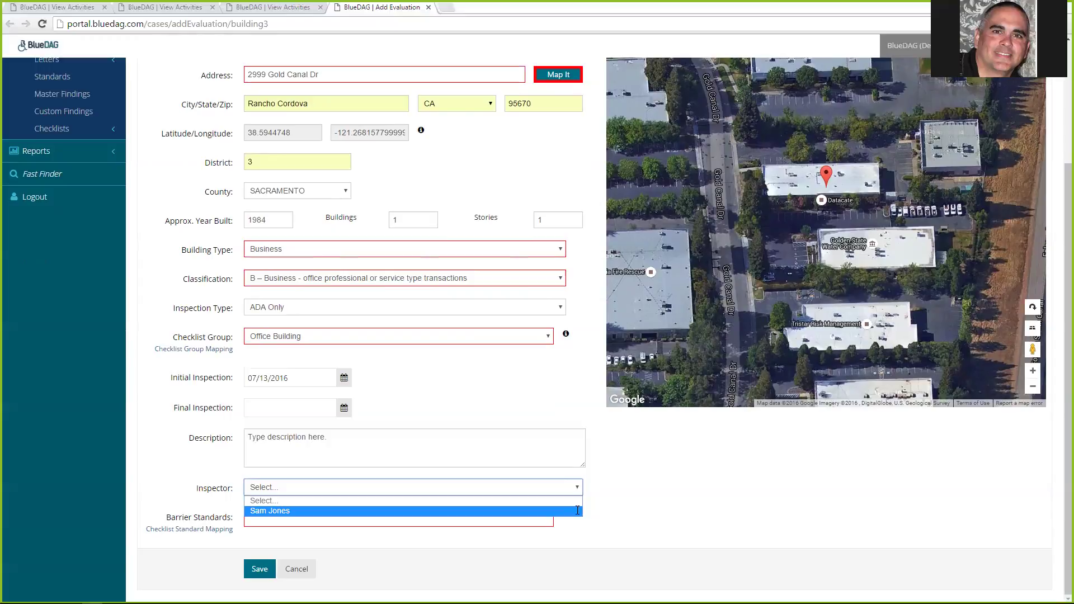
pyautogui.scroll(2, 29, 327)
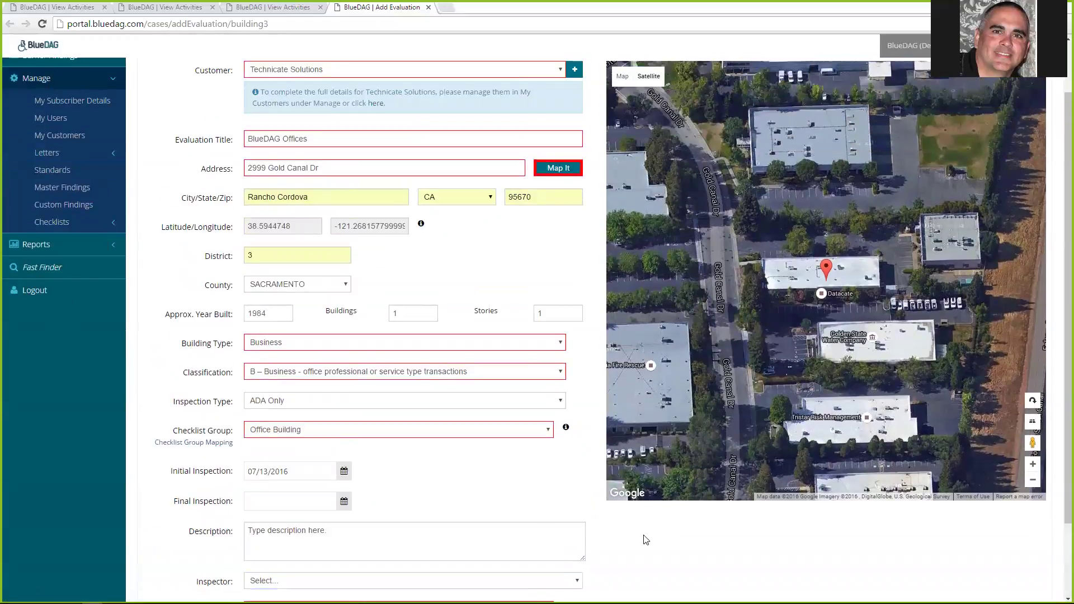
pyautogui.scroll(-2, 615, 520)
pyautogui.click(569, 492)
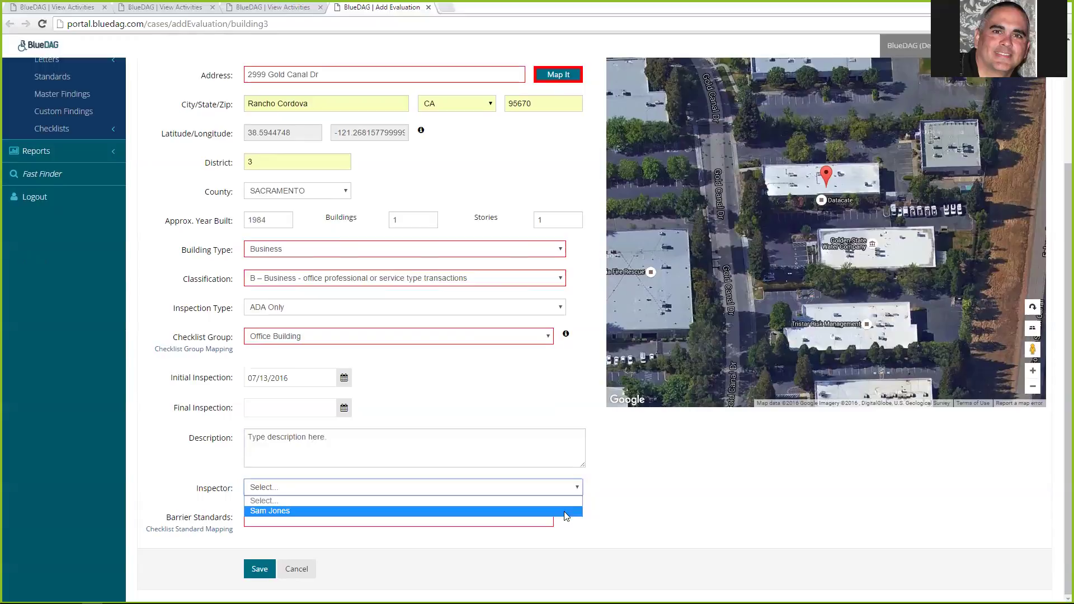
pyautogui.click(566, 516)
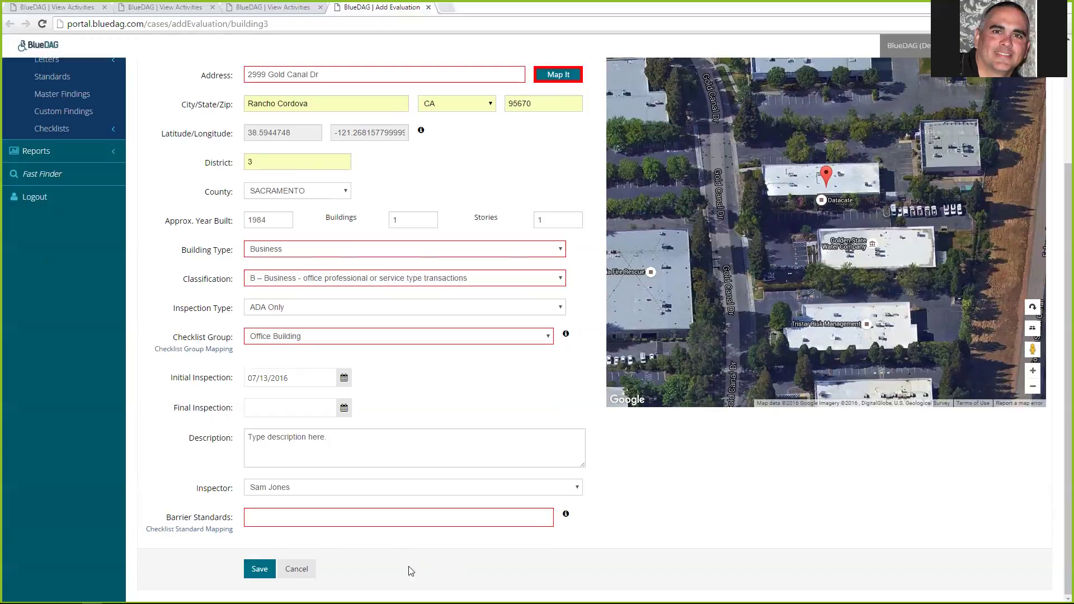
pyautogui.click(456, 518)
pyautogui.click(457, 518)
pyautogui.click(500, 280)
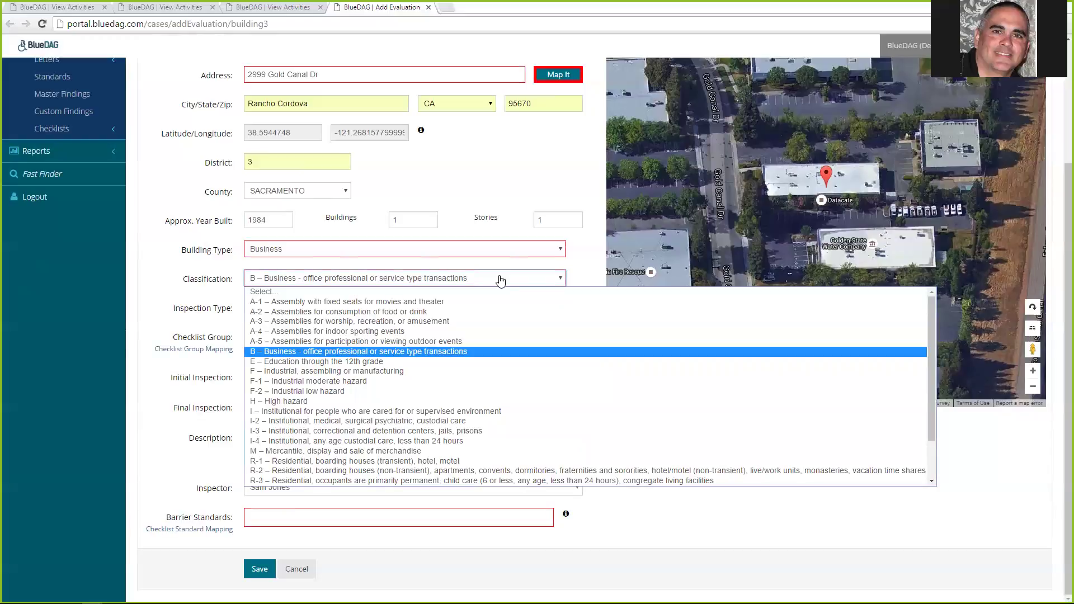
pyautogui.click(500, 281)
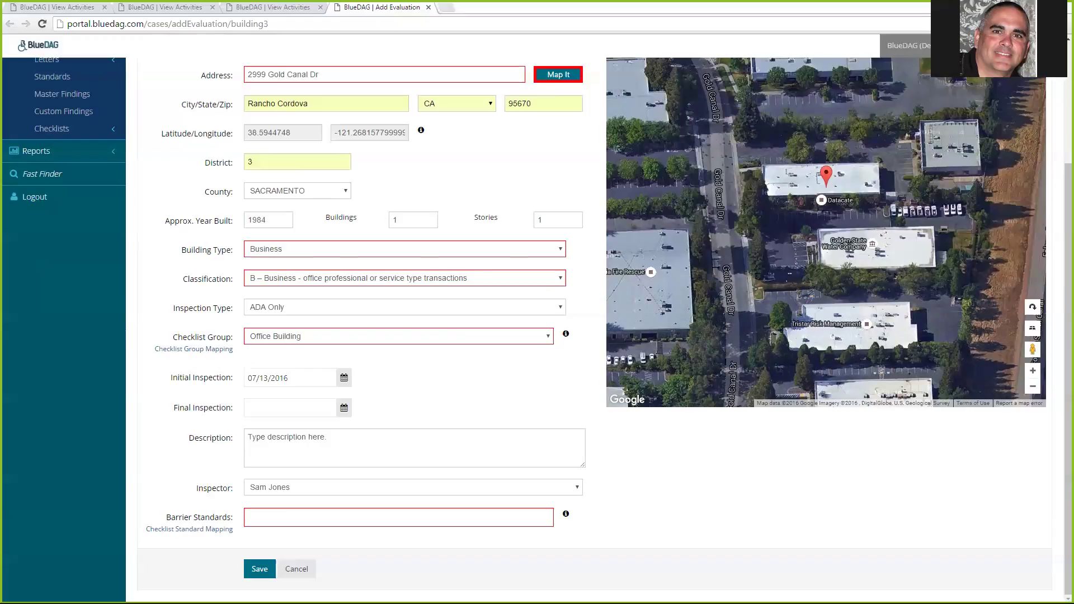
pyautogui.click(285, 520)
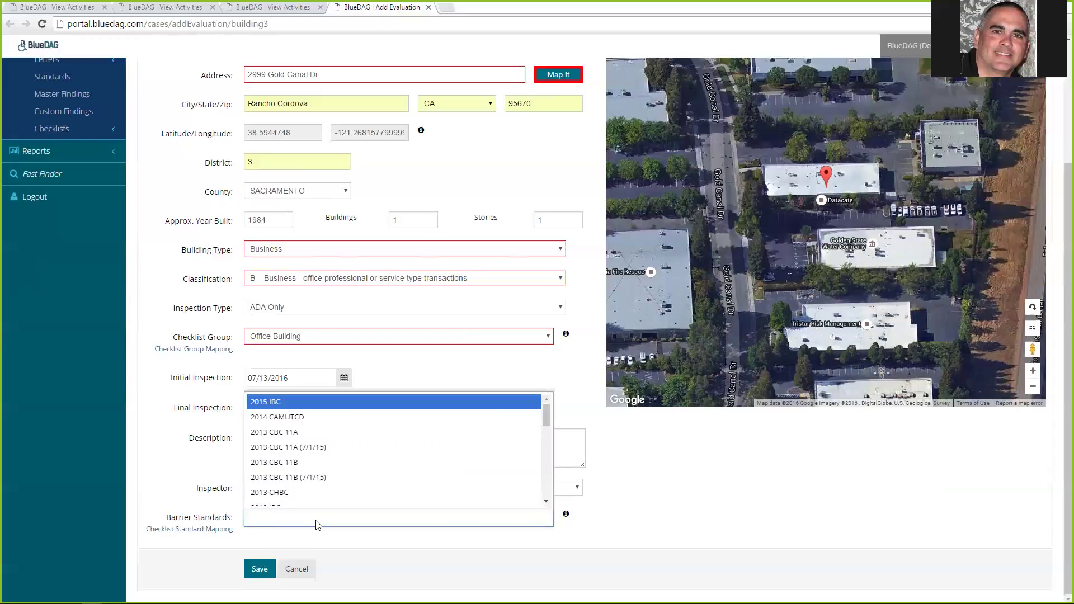
pyautogui.click(335, 563)
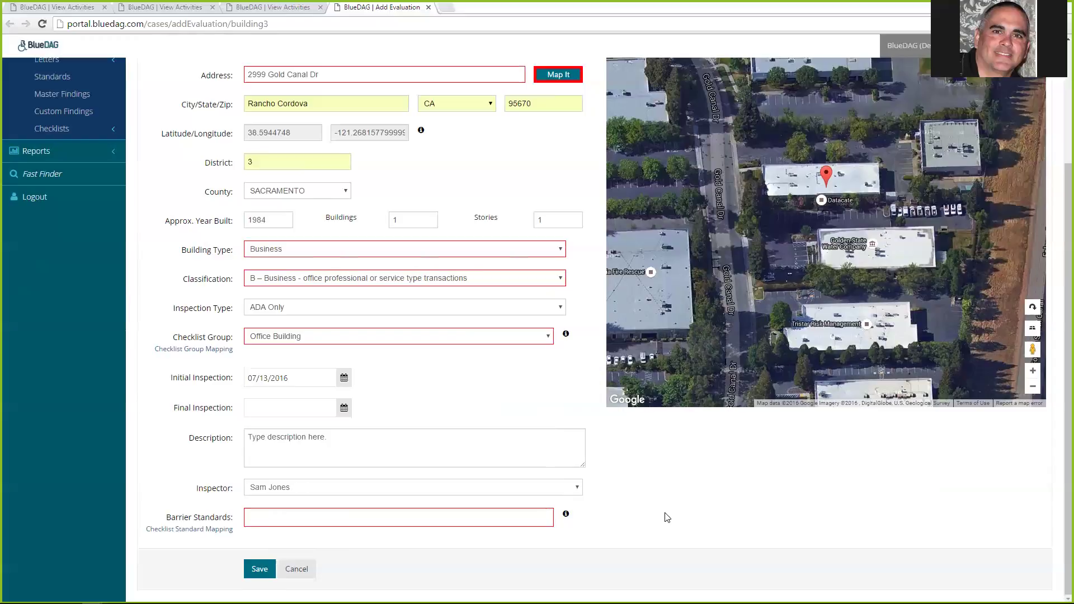
# Add 2010 ADAS and 2013 CBC 11B (7/1/15) as the evaluation's barrier standards.
pyautogui.click(527, 518)
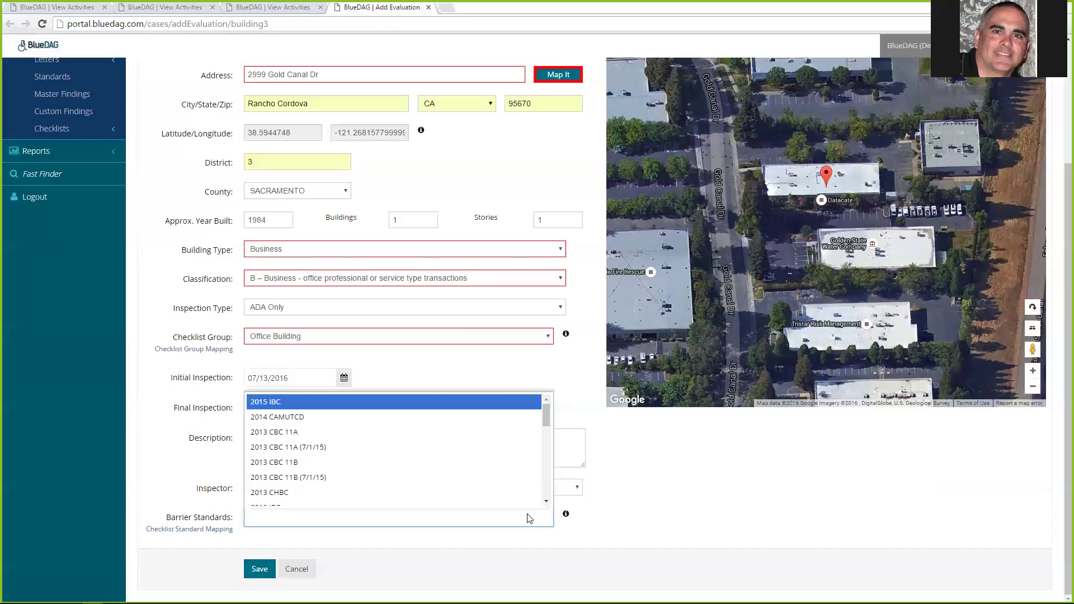
pyautogui.scroll(-2, 360, 471)
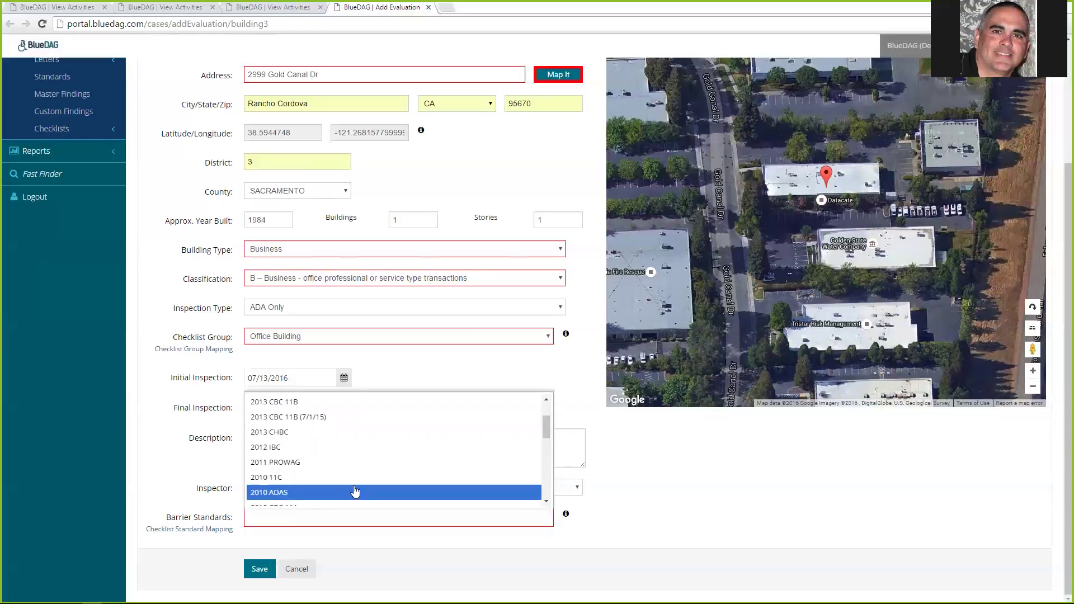
pyautogui.click(354, 492)
pyautogui.write('2013')
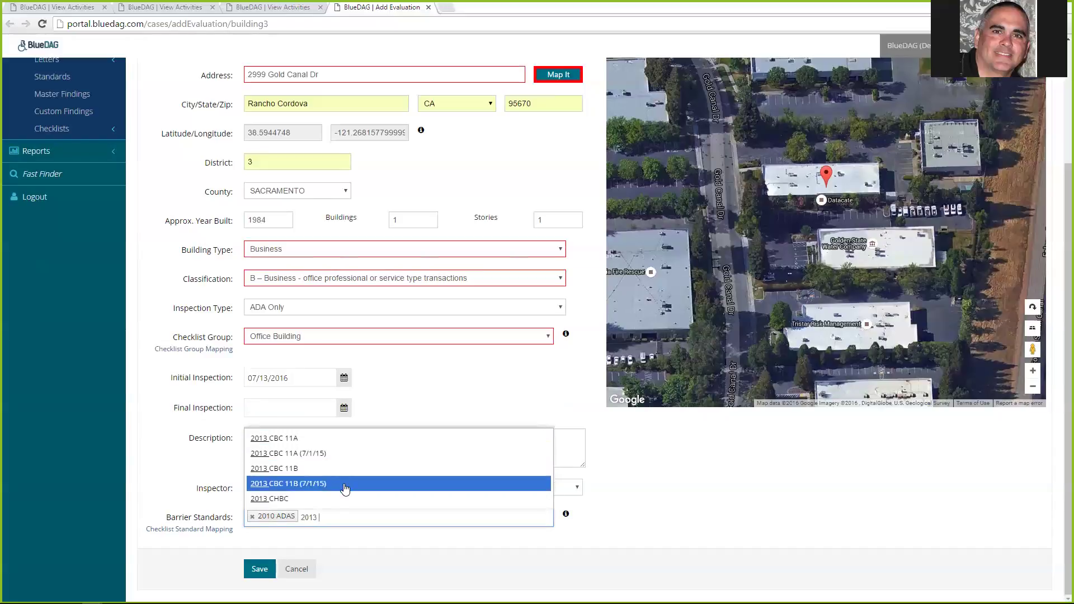
pyautogui.click(345, 487)
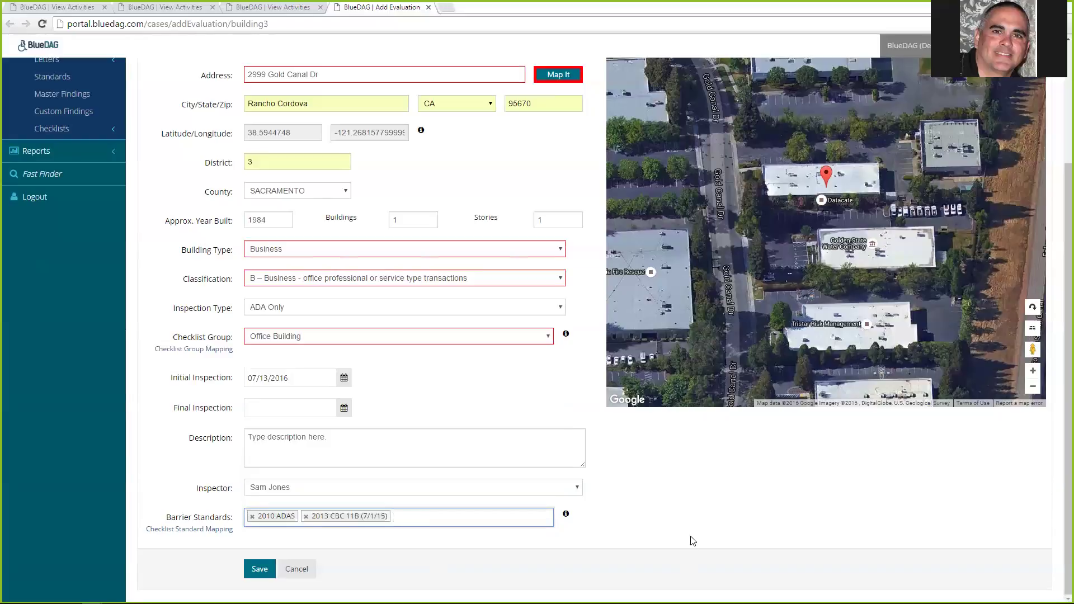
# Search the barrier standards for 1991 and clear the search without adding another standard.
pyautogui.click(523, 517)
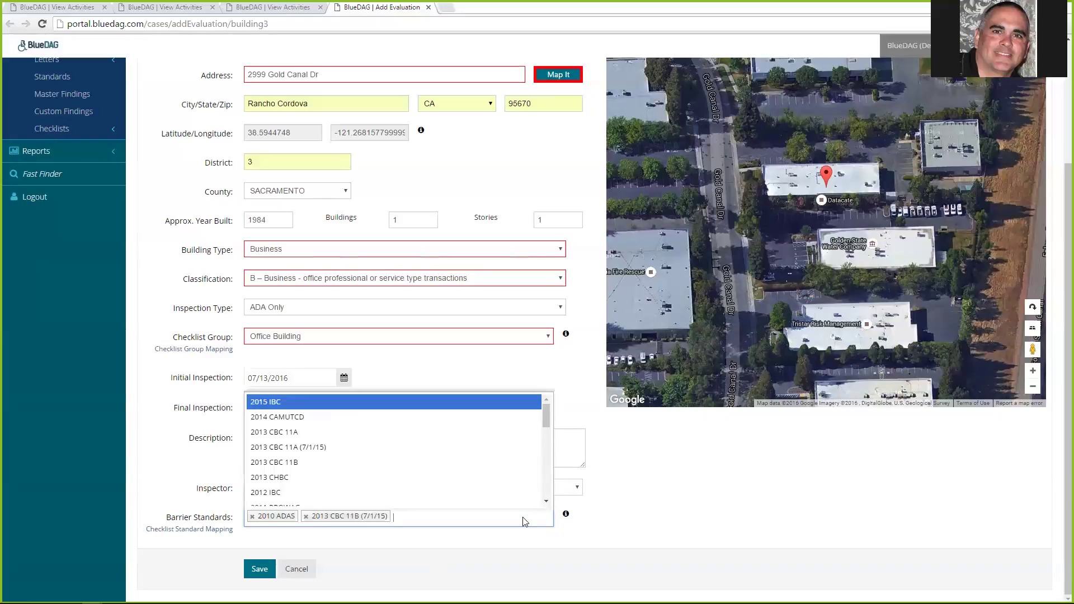
pyautogui.write('1991')
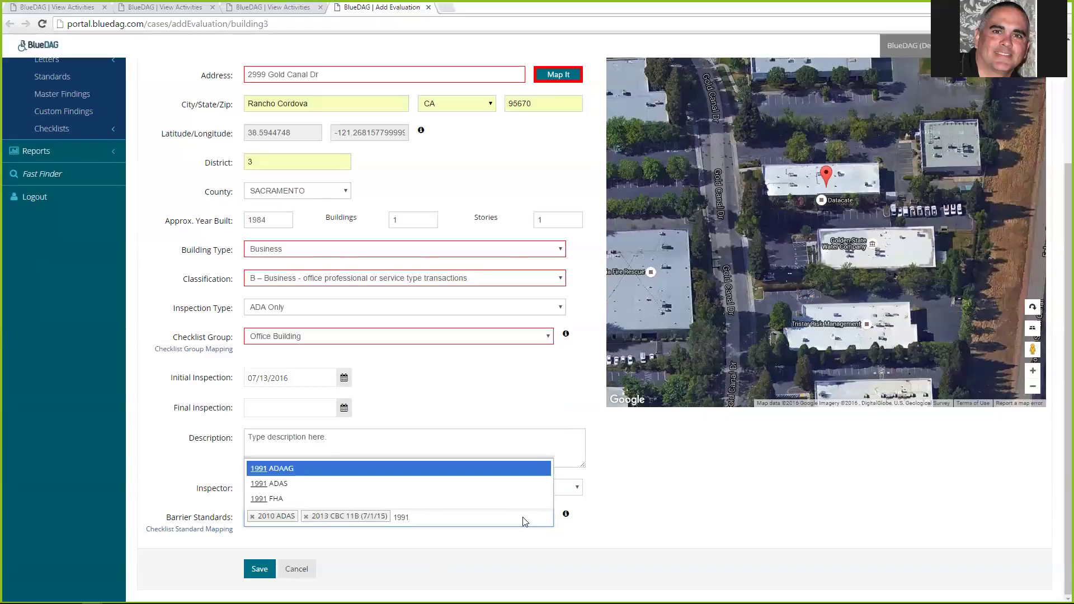
pyautogui.press('BackSpace')
pyautogui.press('BackSpace')
pyautogui.press('BackSpace')
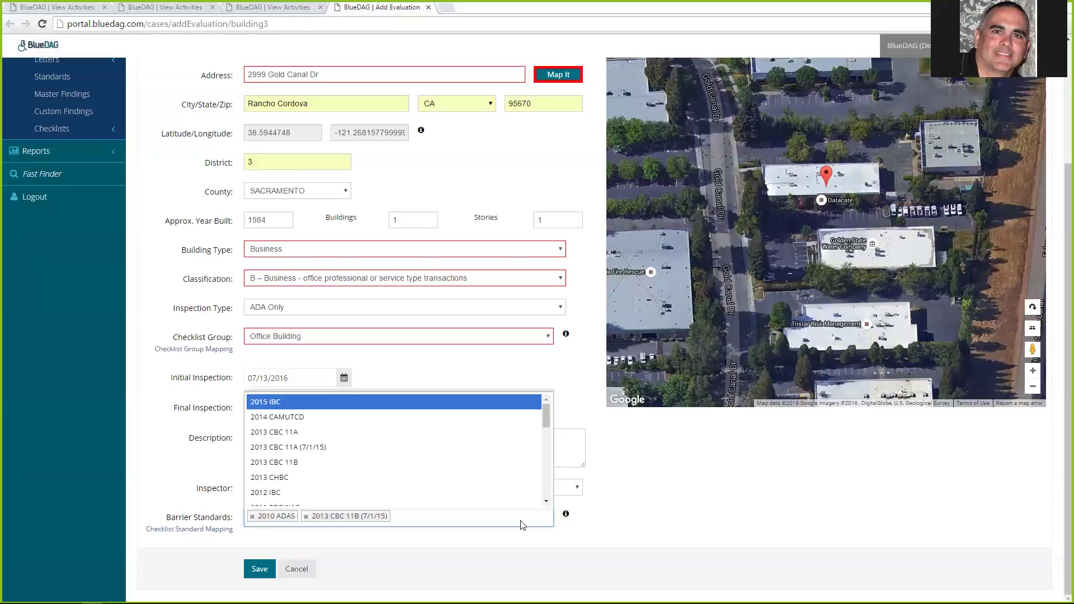
pyautogui.scroll(-1, 395, 450)
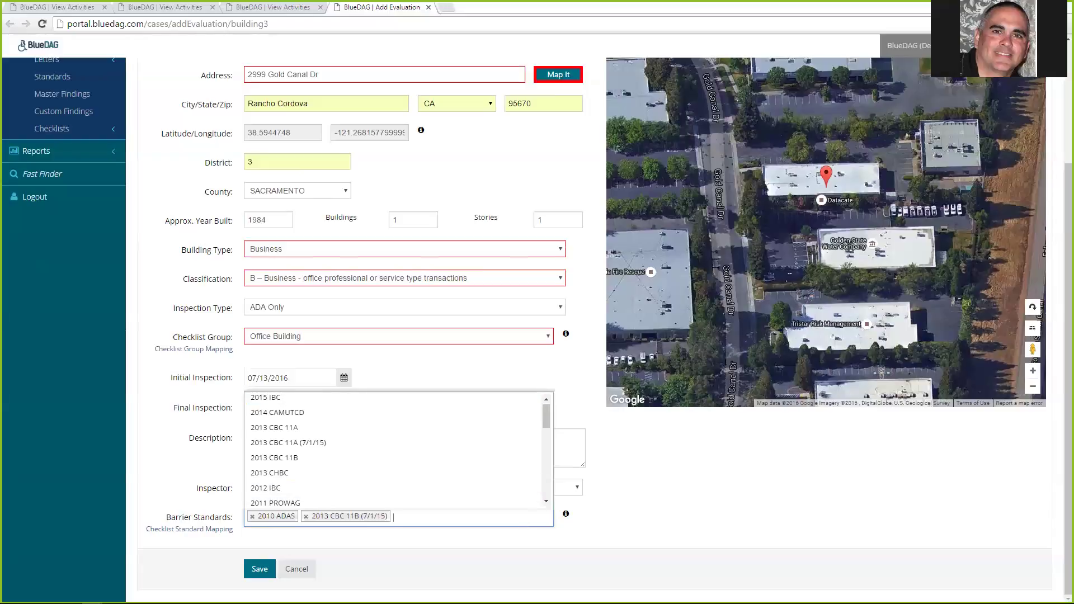
pyautogui.click(808, 501)
pyautogui.moveTo(565, 516)
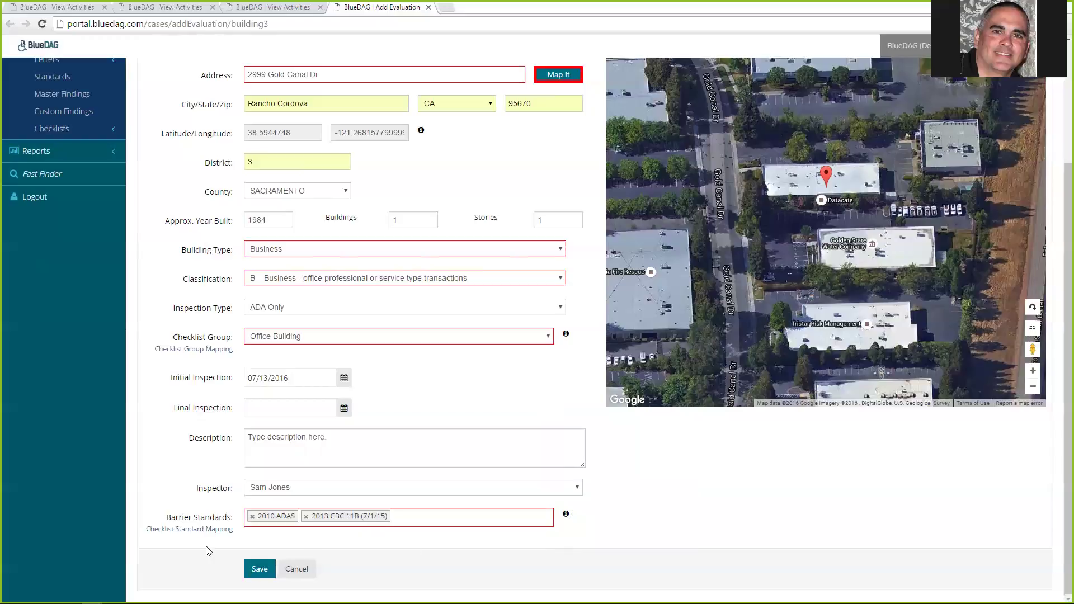
# Examine which checklists belong to each group in the Checklist Group Mapping, starting with Airport, and return to the evaluation form.
pyautogui.click(206, 351)
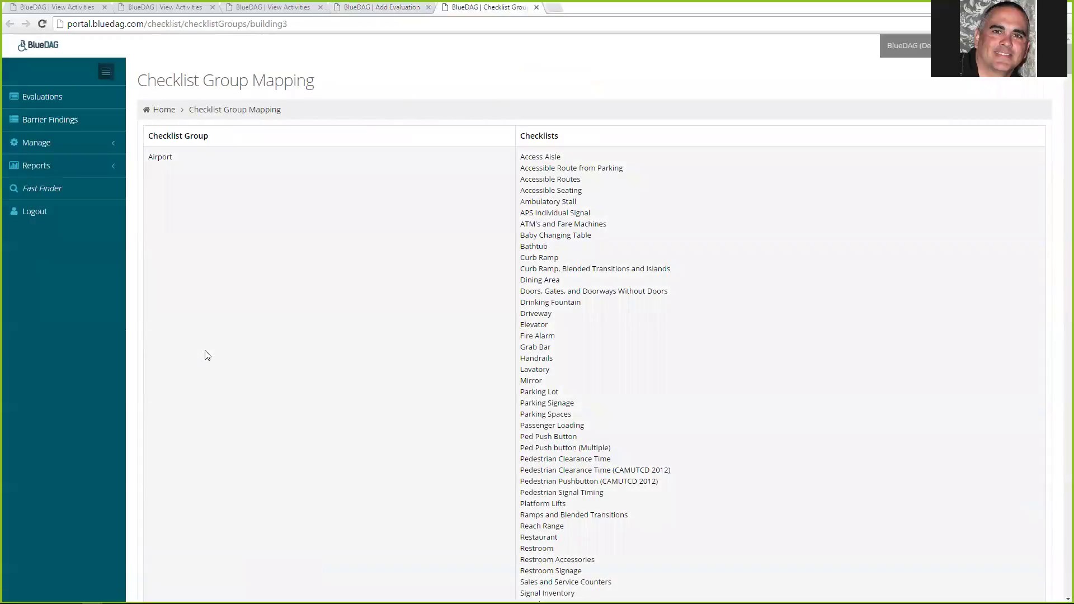
pyautogui.moveTo(176, 157); pyautogui.dragTo(146, 157)
pyautogui.moveTo(520, 156); pyautogui.dragTo(664, 391)
pyautogui.click(664, 391)
pyautogui.scroll(-4, 664, 392)
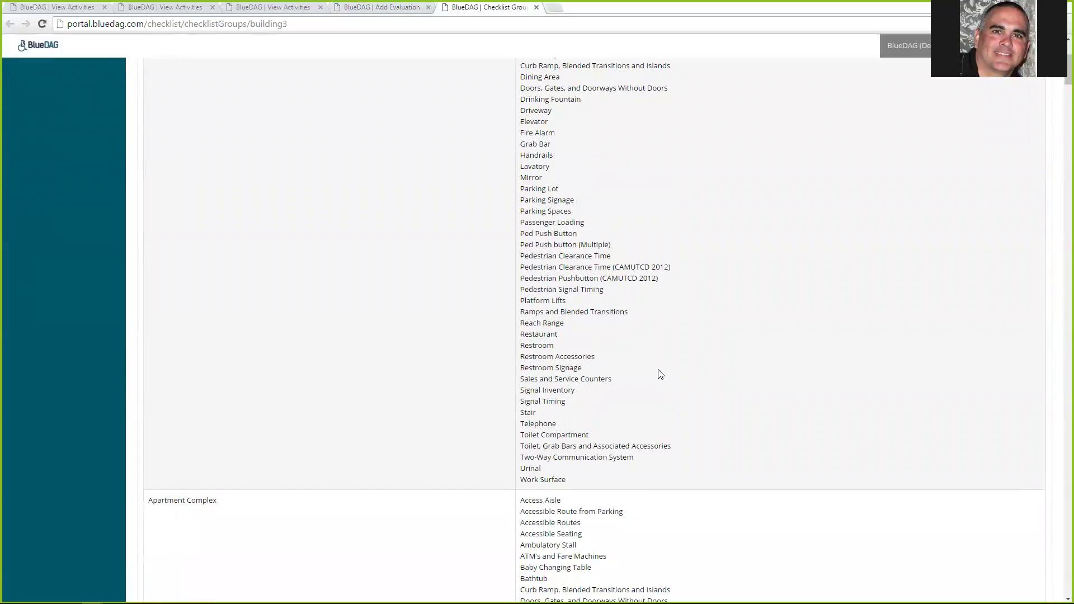
pyautogui.scroll(-2, 660, 373)
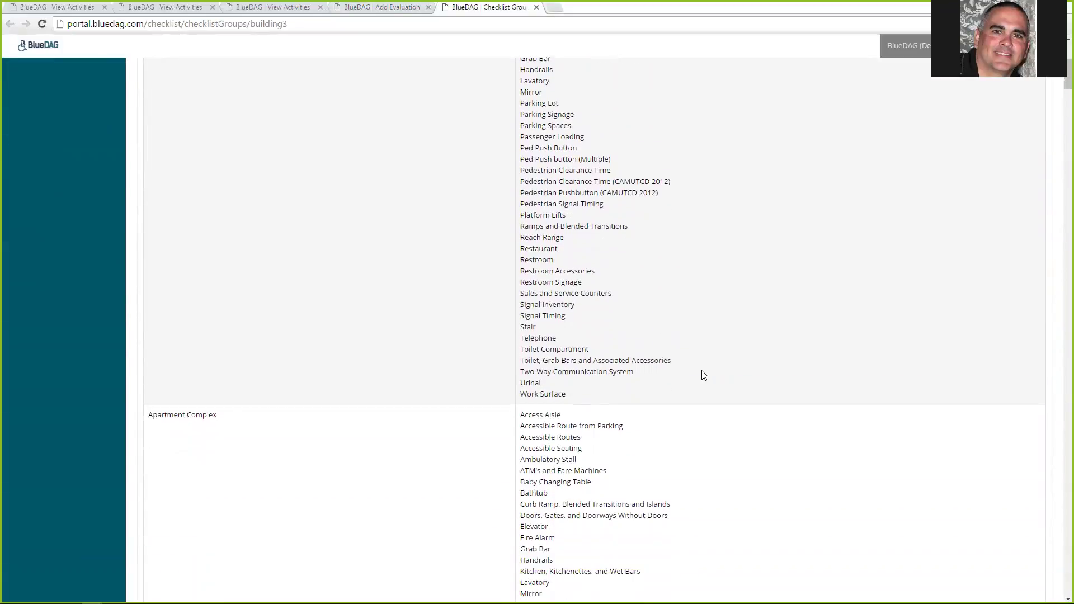
pyautogui.scroll(-3, 703, 375)
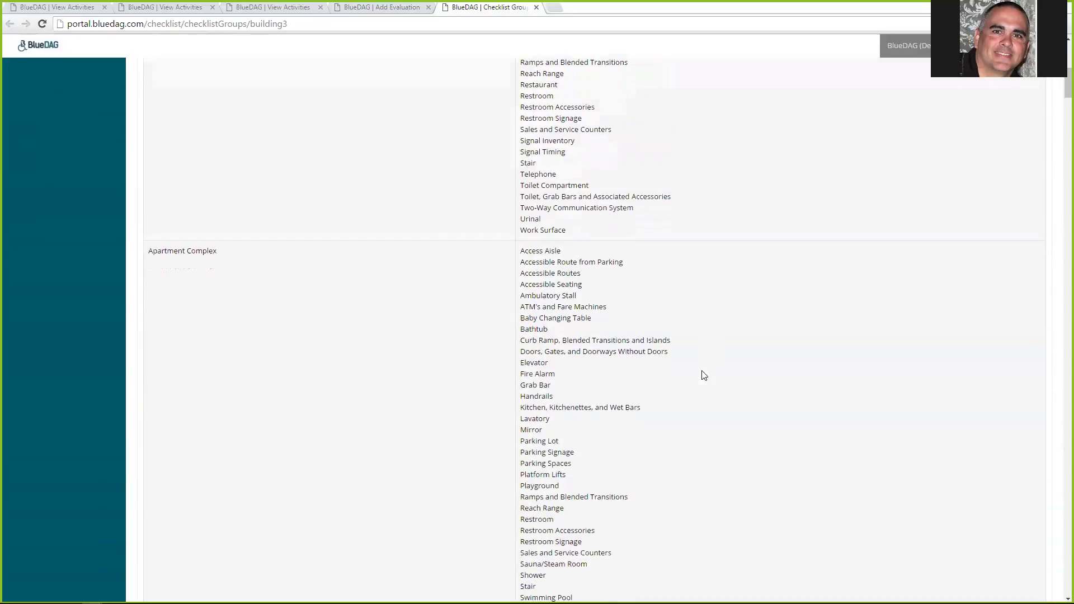
pyautogui.scroll(-5, 704, 375)
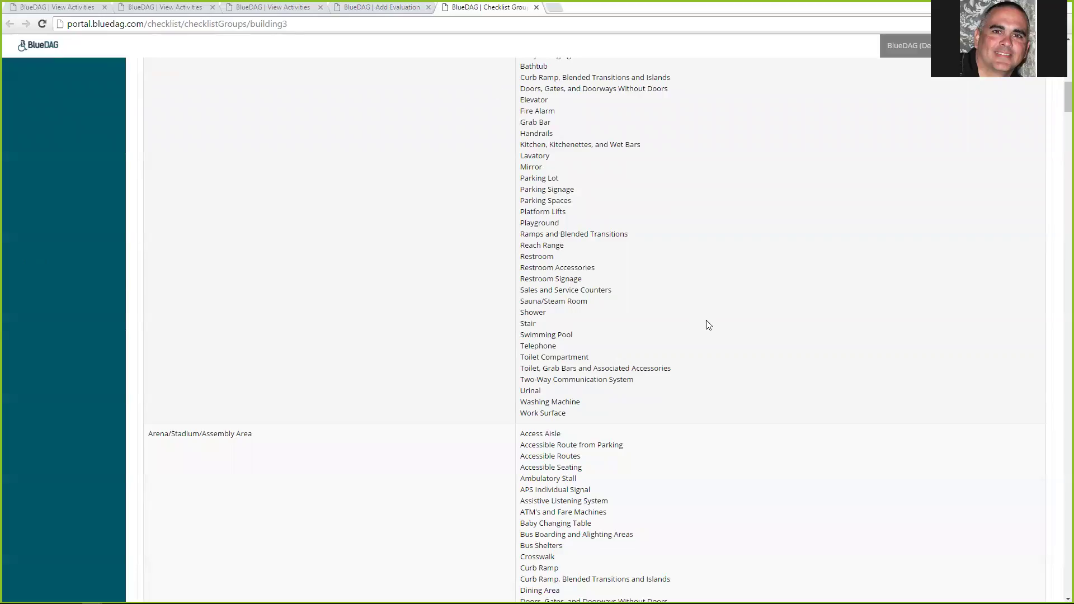
pyautogui.scroll(-2, 708, 325)
pyautogui.scroll(5, 711, 322)
pyautogui.scroll(10, 711, 321)
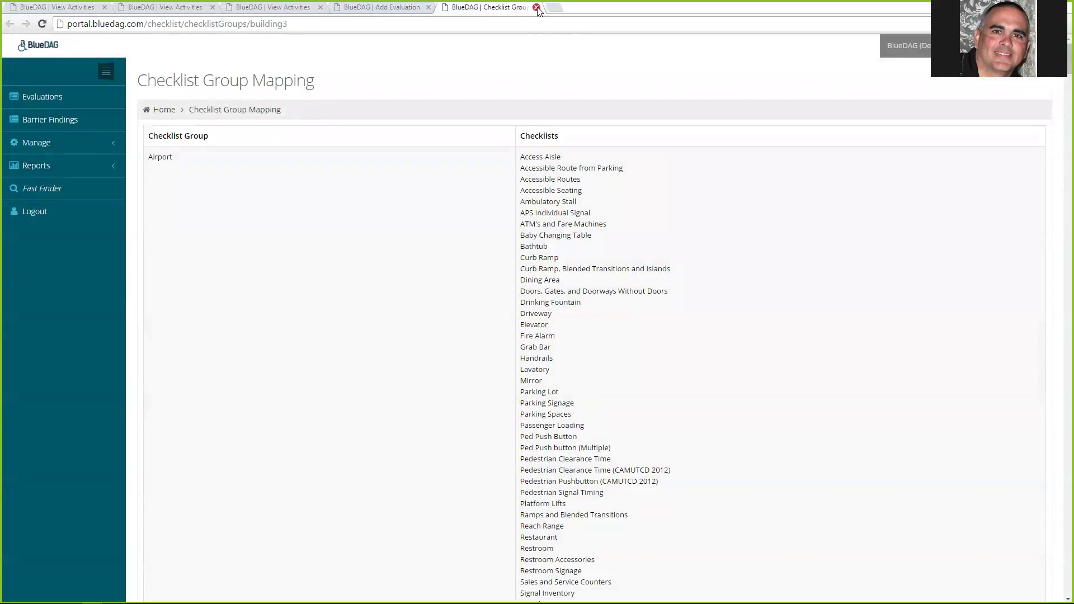
pyautogui.click(536, 7)
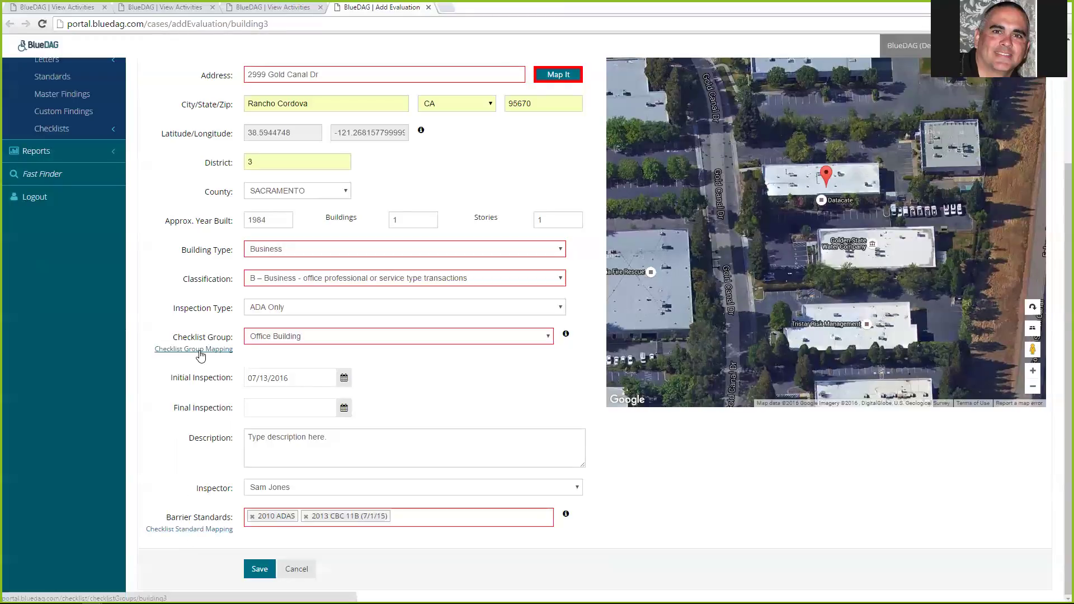
# Examine the checklists mapped to the 2013 CBC 11B standard in the Checklist Standard Mapping and return to the evaluation form.
pyautogui.click(177, 531)
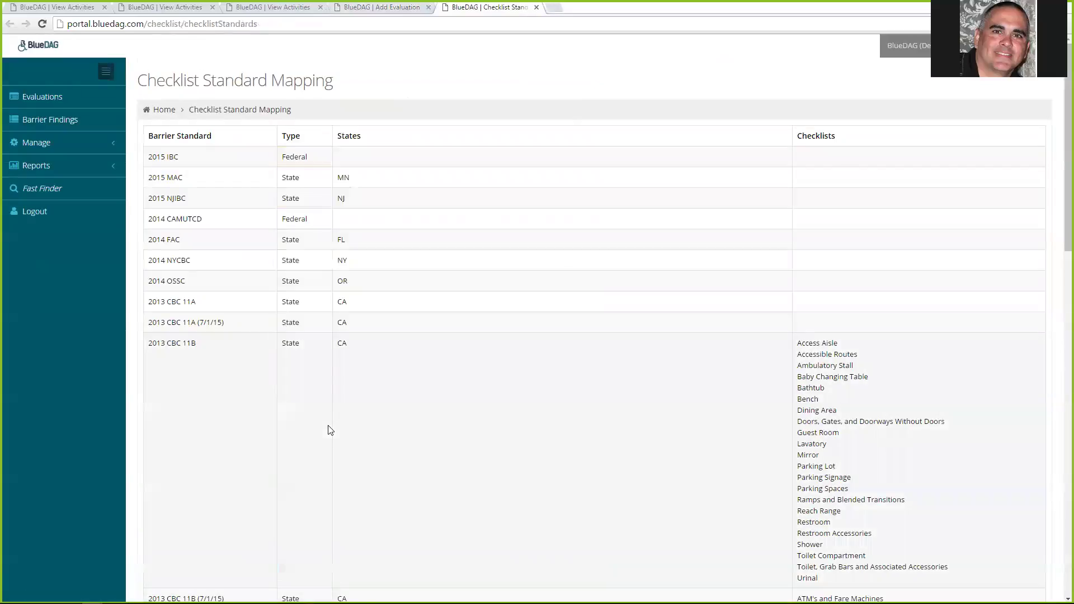
pyautogui.moveTo(197, 345); pyautogui.dragTo(152, 344)
pyautogui.scroll(-1, 254, 463)
pyautogui.scroll(-1, 256, 403)
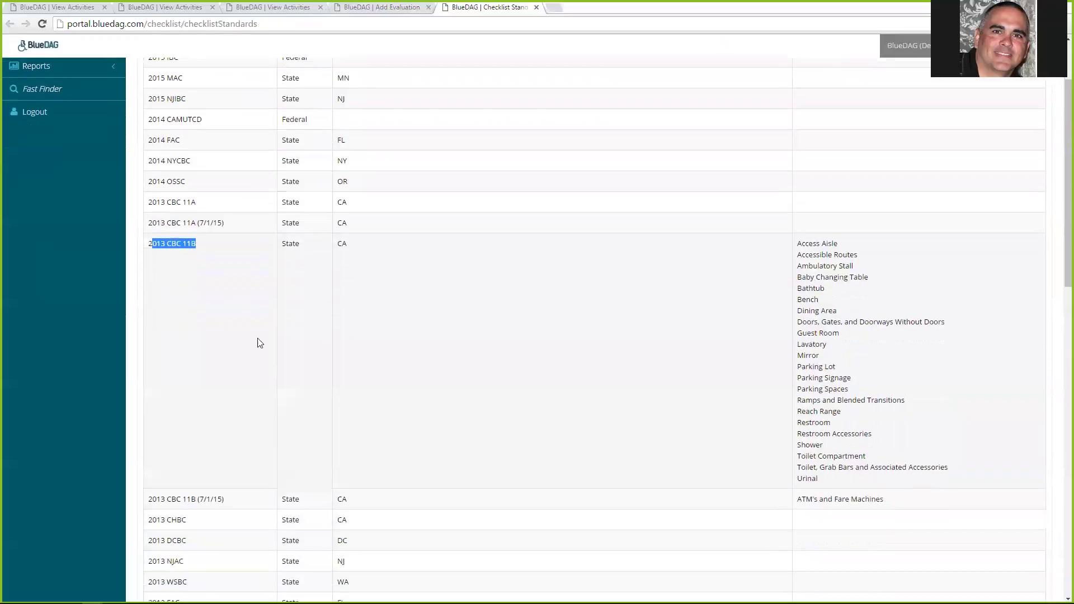
pyautogui.moveTo(801, 242); pyautogui.dragTo(846, 476)
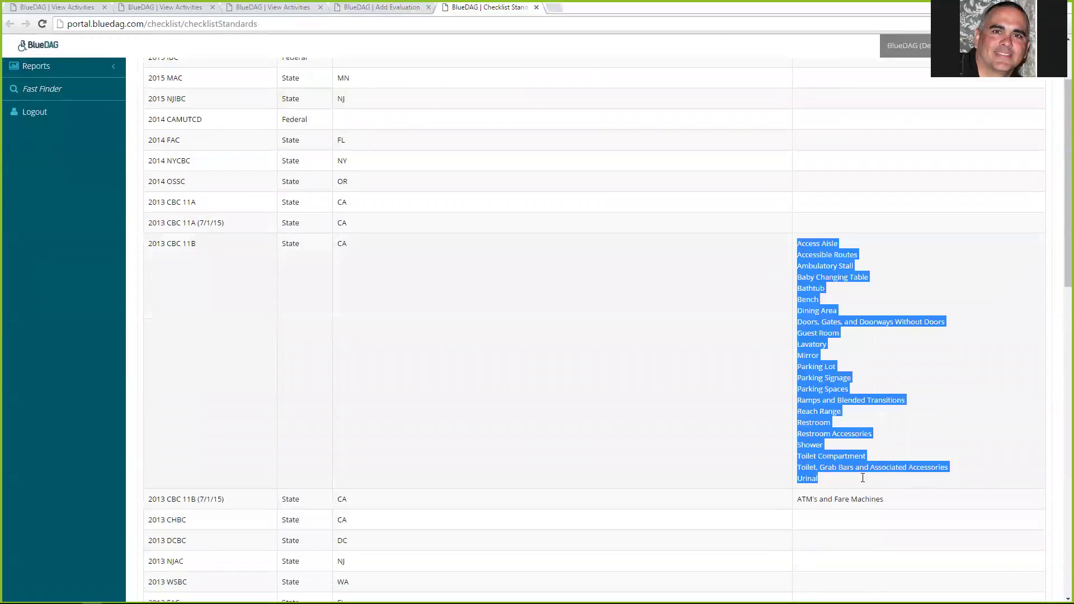
pyautogui.scroll(1, 539, 441)
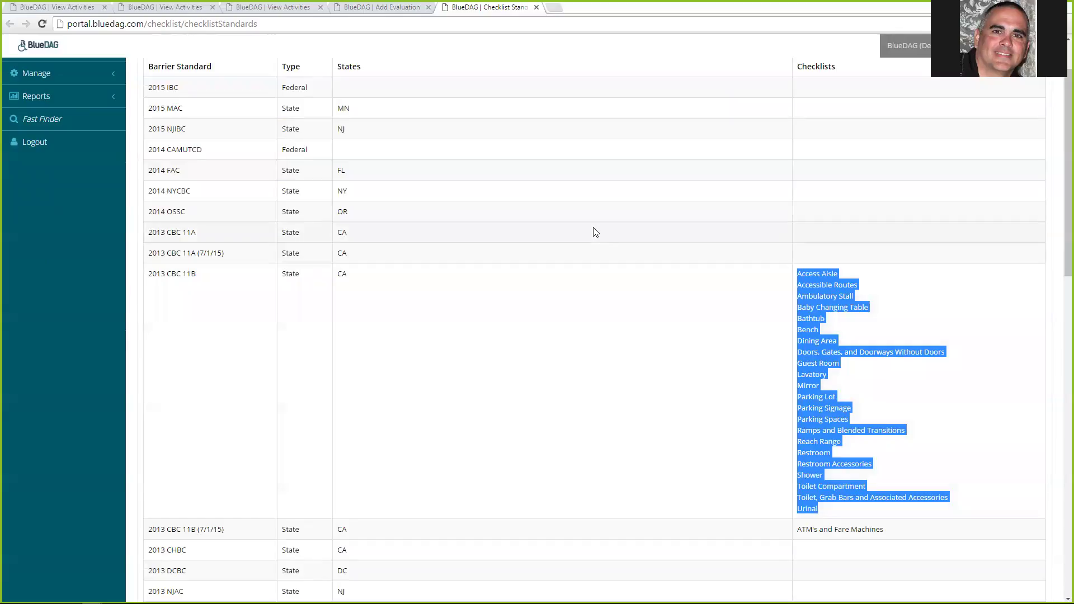
pyautogui.scroll(2, 593, 230)
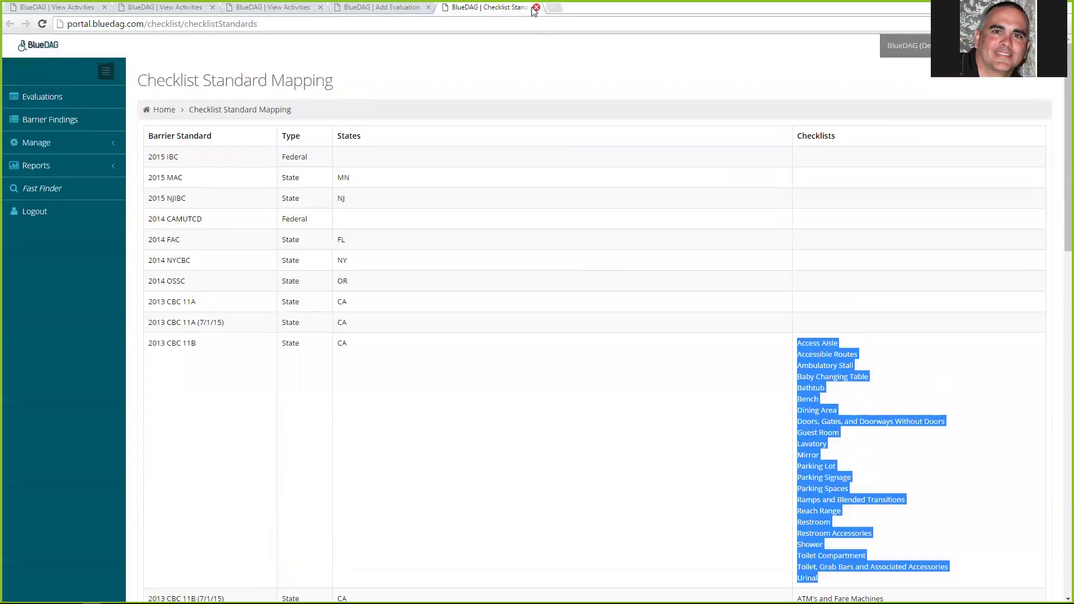
pyautogui.click(536, 8)
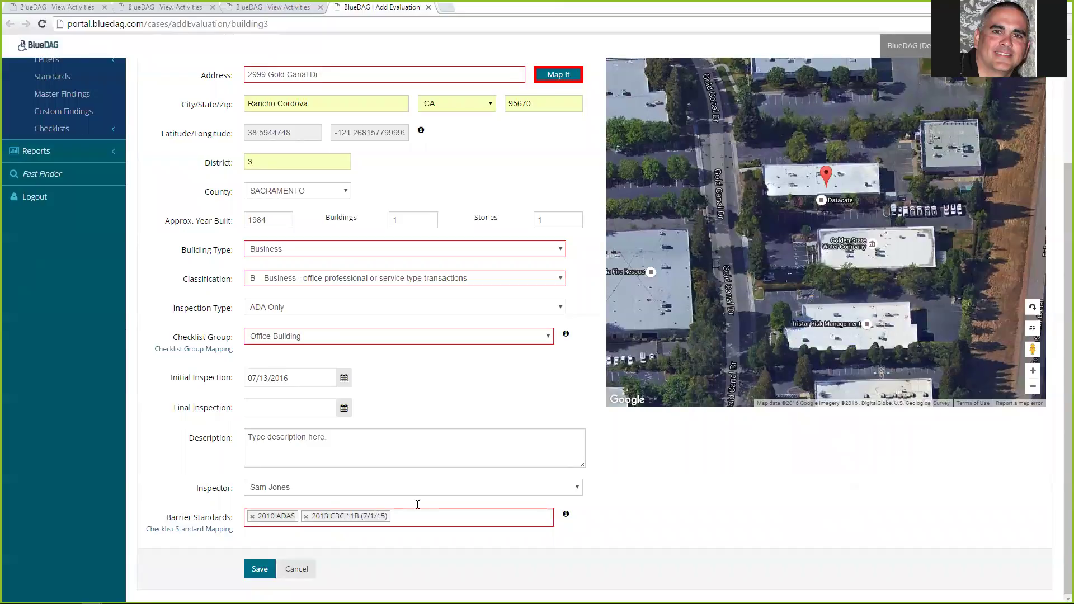
# Save the new building evaluation with its two selected barrier standards.
pyautogui.click(430, 520)
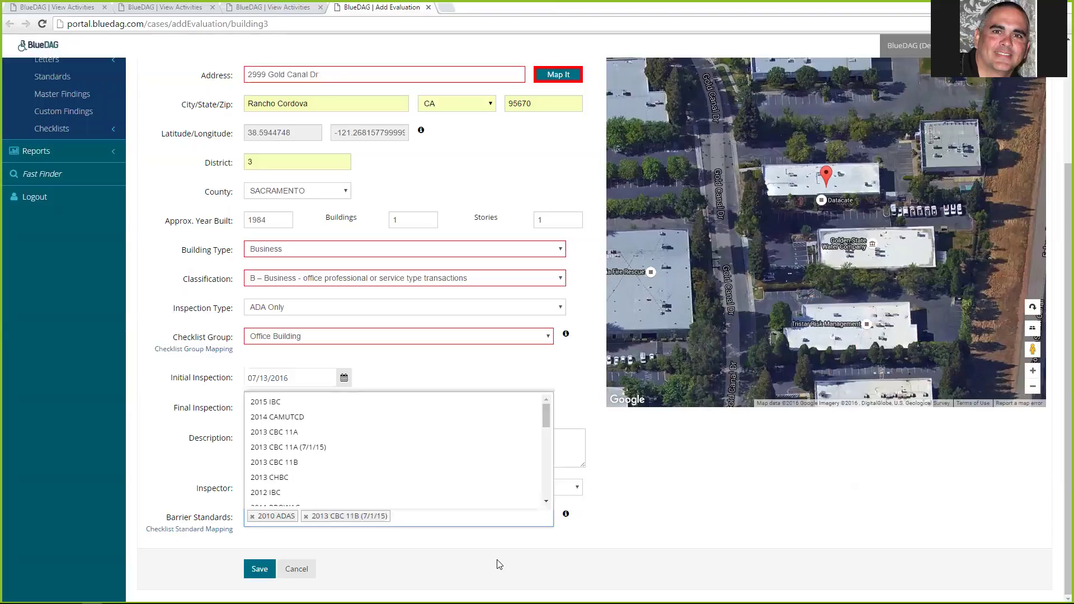
pyautogui.click(500, 564)
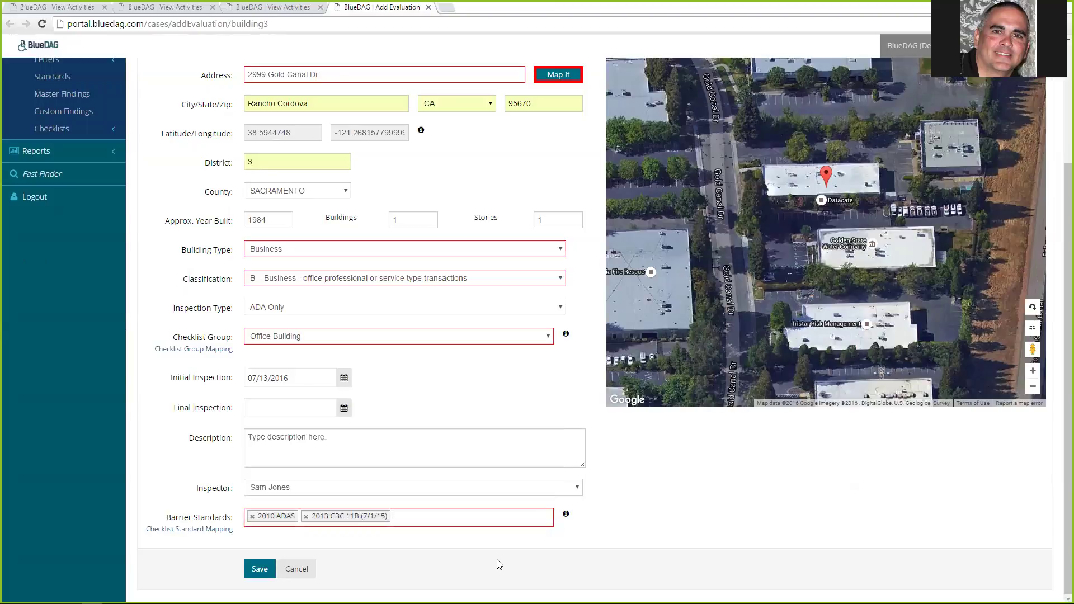
pyautogui.click(259, 569)
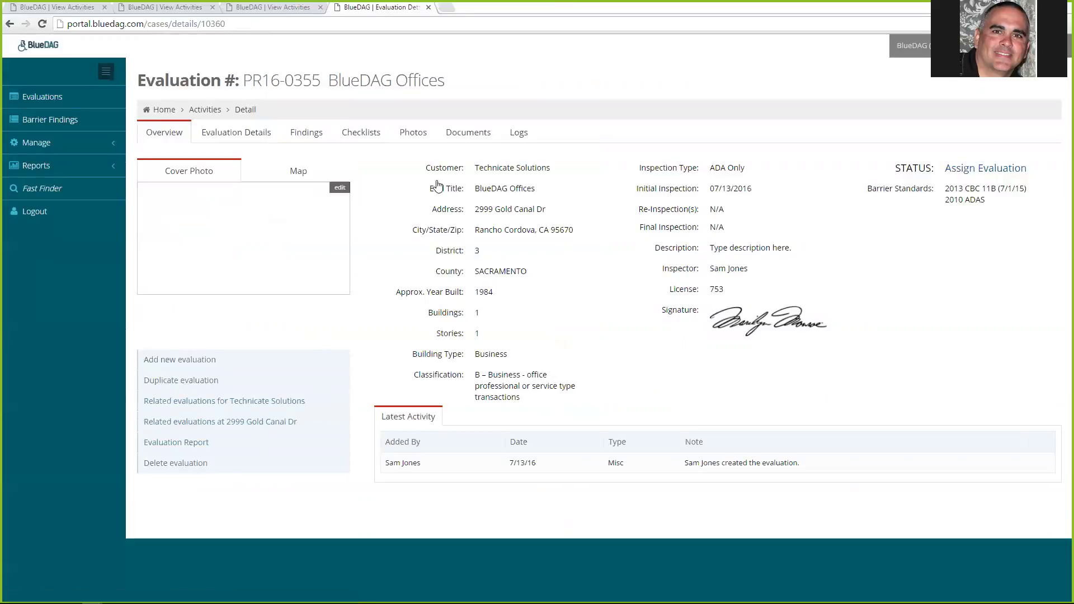
# Review the evaluation number, title and barrier standards on the saved evaluation's overview.
pyautogui.moveTo(244, 80); pyautogui.dragTo(446, 82)
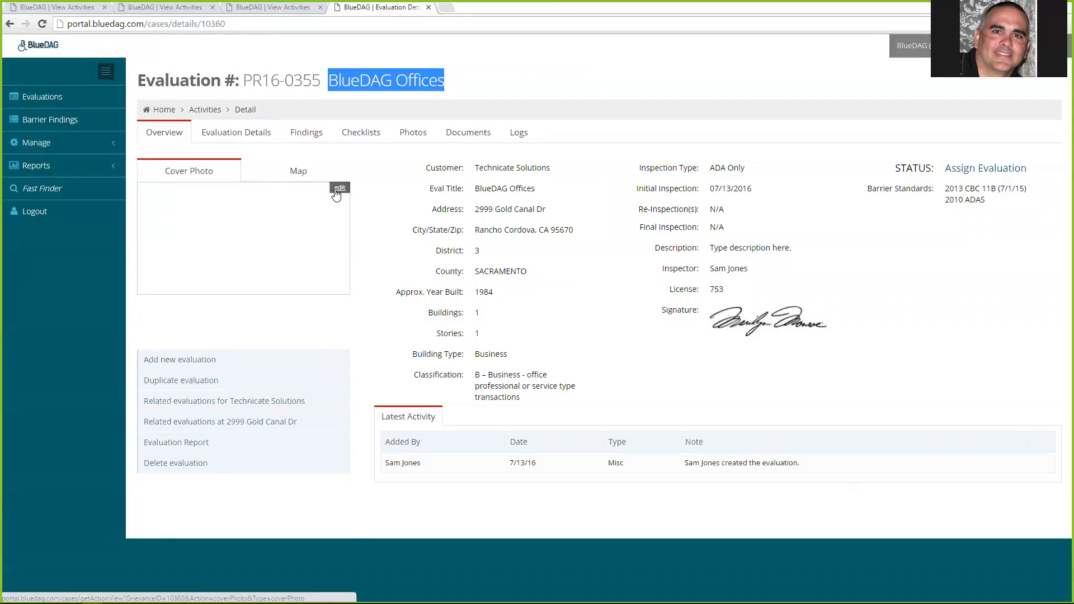
pyautogui.moveTo(991, 200); pyautogui.dragTo(945, 184)
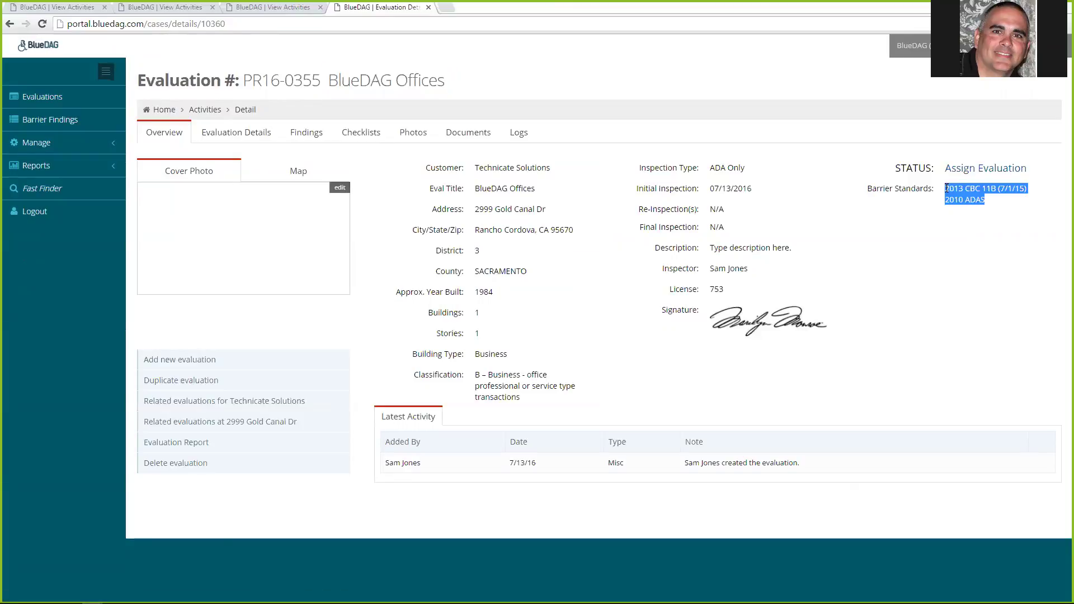
pyautogui.click(950, 261)
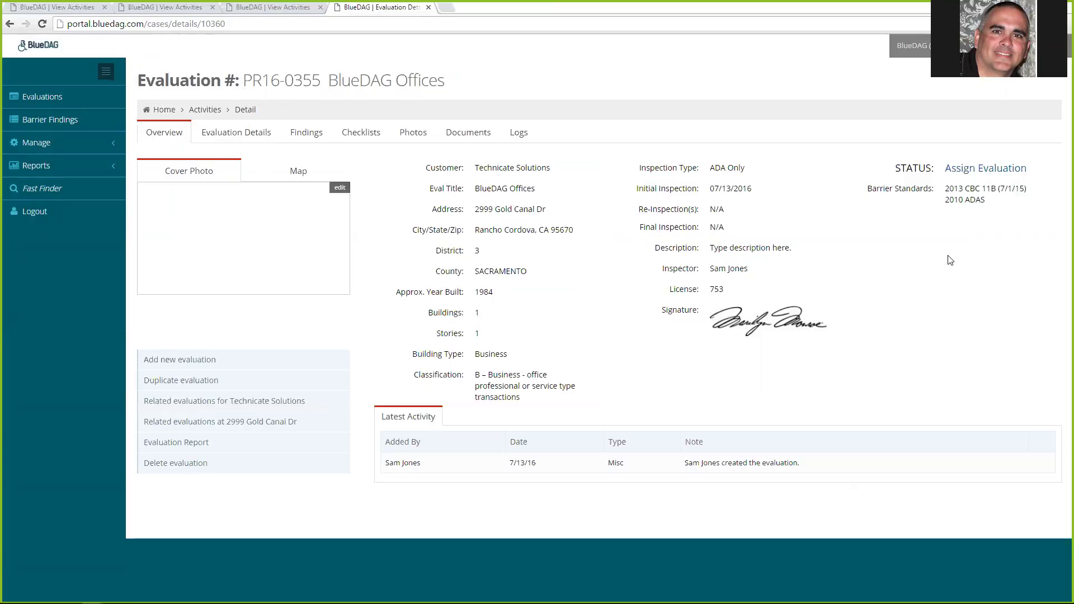
# Change the evaluation's status to Conducting Evaluation and save it.
pyautogui.click(970, 171)
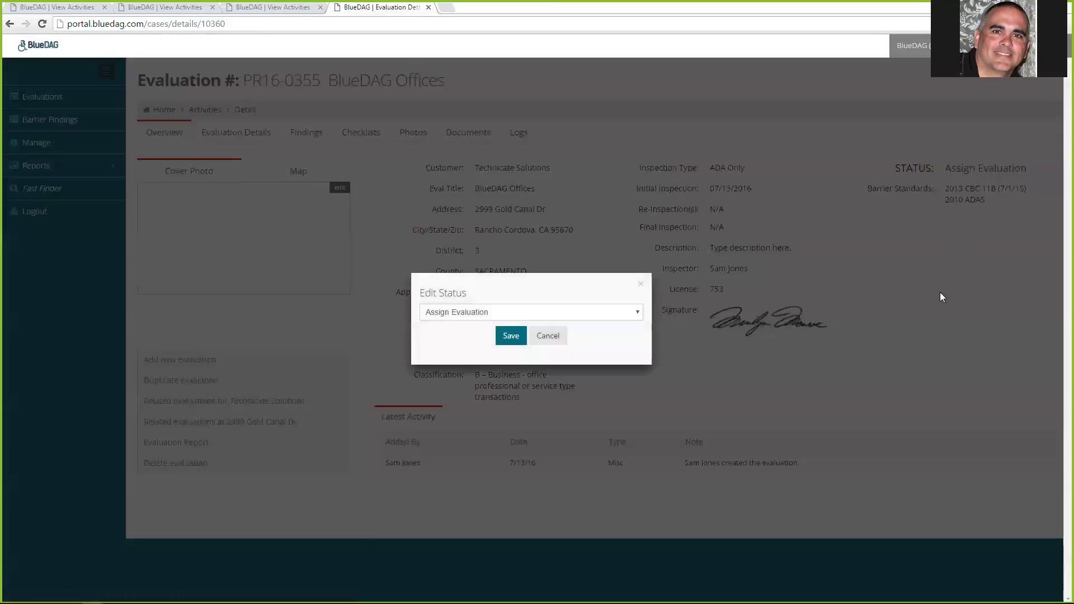
pyautogui.click(619, 316)
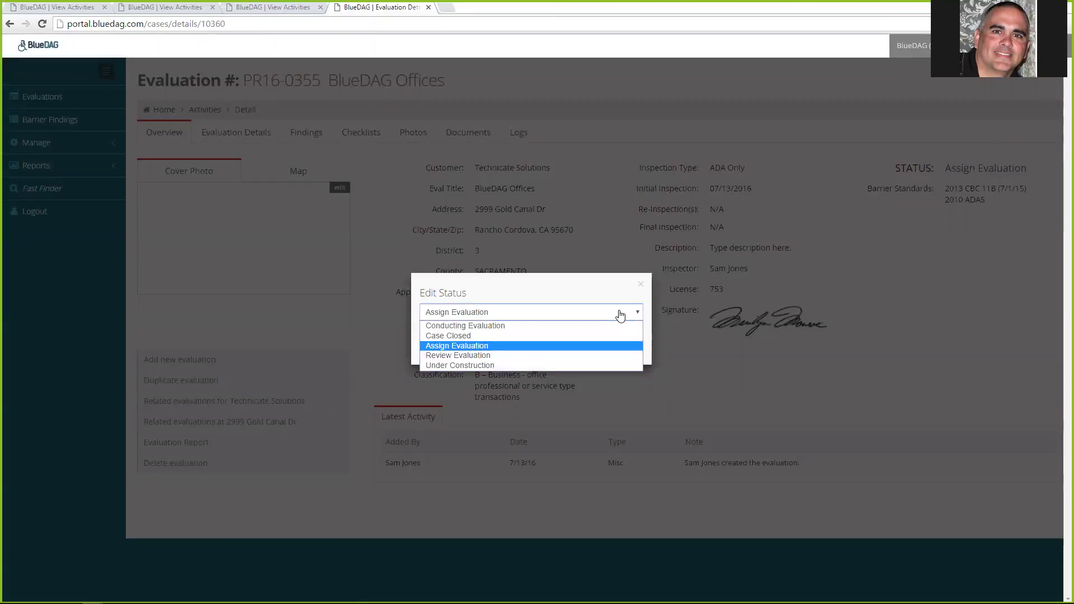
pyautogui.click(580, 325)
pyautogui.click(512, 342)
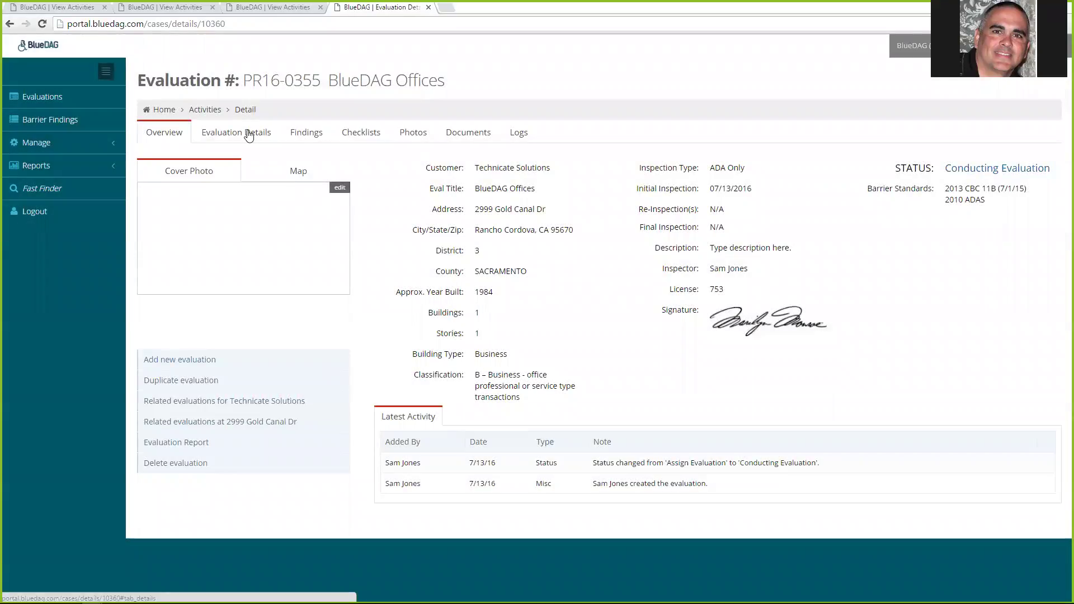
# Open the Evaluation Details and review the editable fields from customer through barrier standards.
pyautogui.click(248, 136)
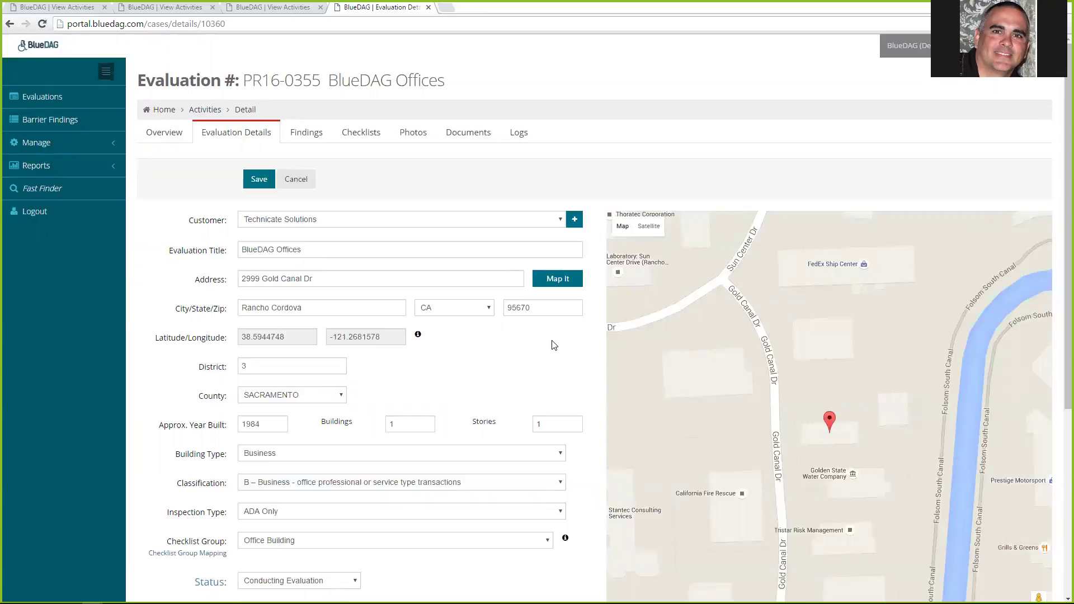
pyautogui.scroll(-3, 150, 385)
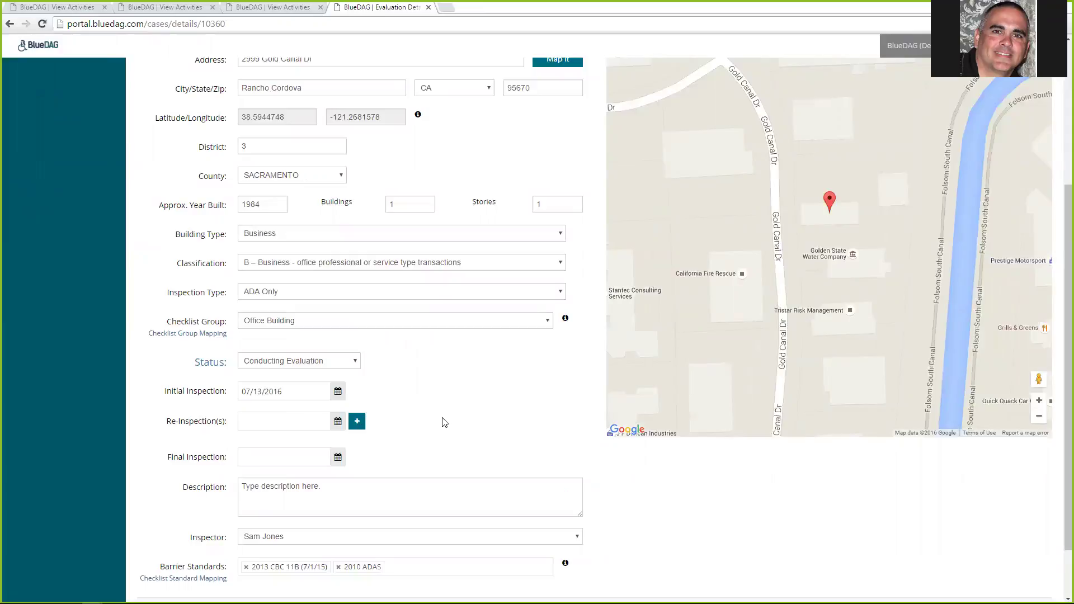
pyautogui.scroll(-1, 442, 422)
pyautogui.scroll(2, 443, 423)
pyautogui.scroll(3, 444, 423)
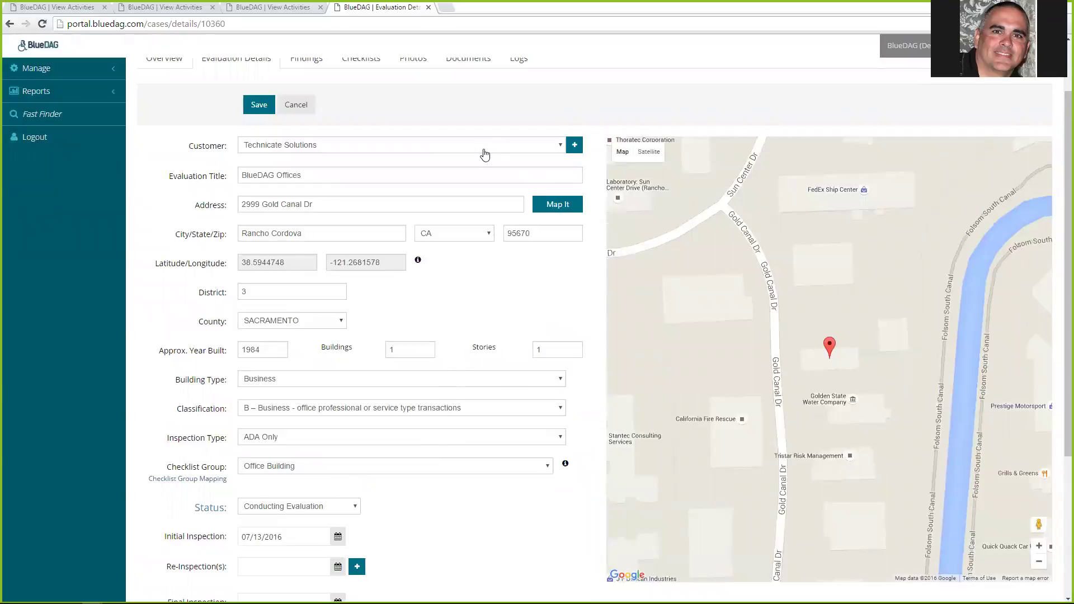
pyautogui.click(483, 151)
pyautogui.click(515, 280)
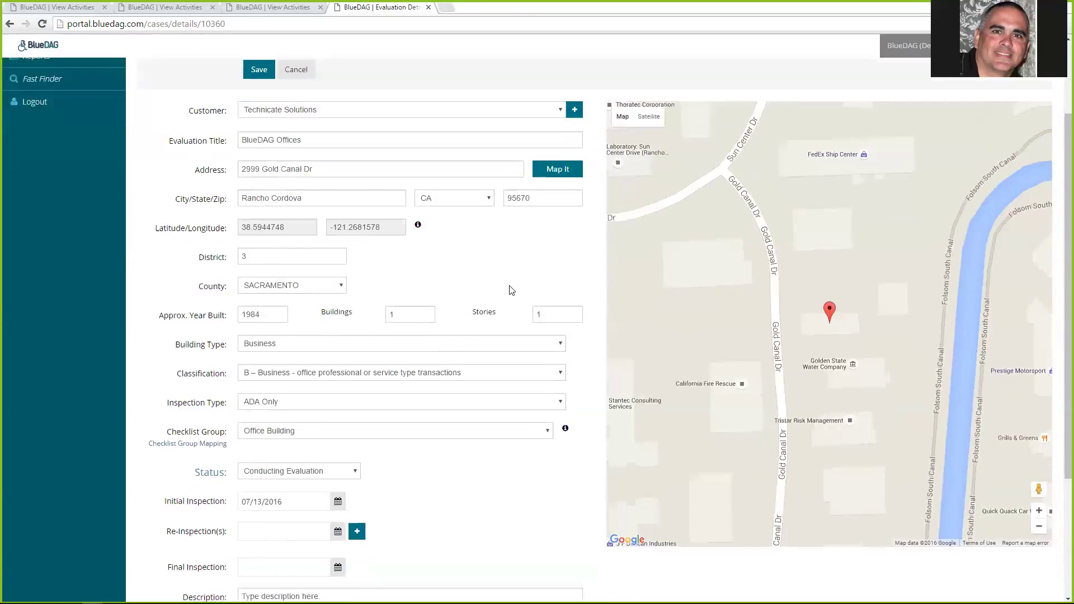
pyautogui.scroll(-2, 513, 285)
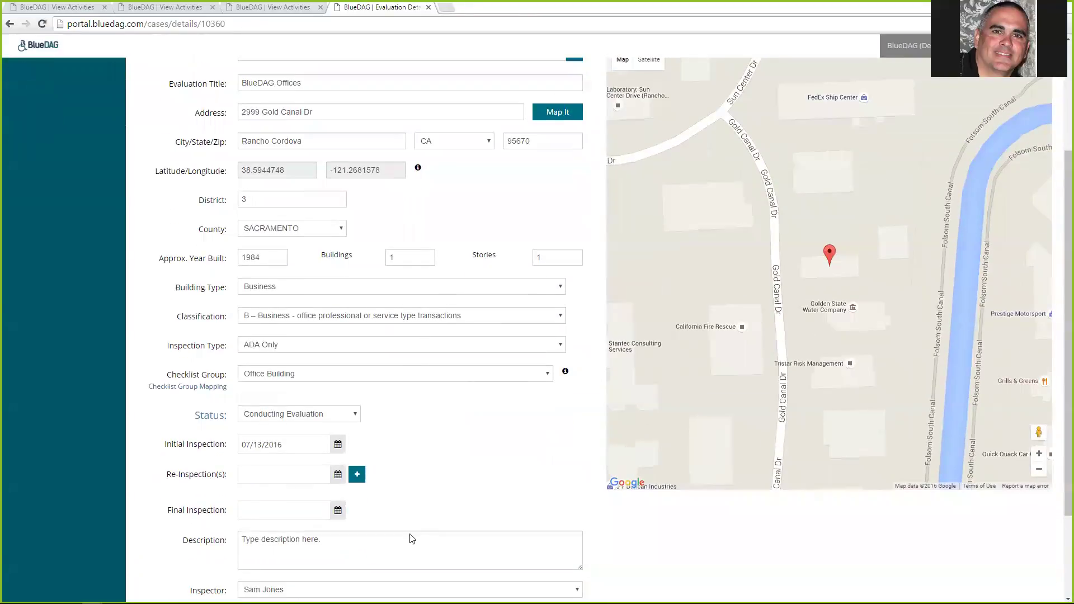
# Try recording re-inspection dates of 07/13/2016 using three additional date fields, and discard the changes.
pyautogui.click(299, 470)
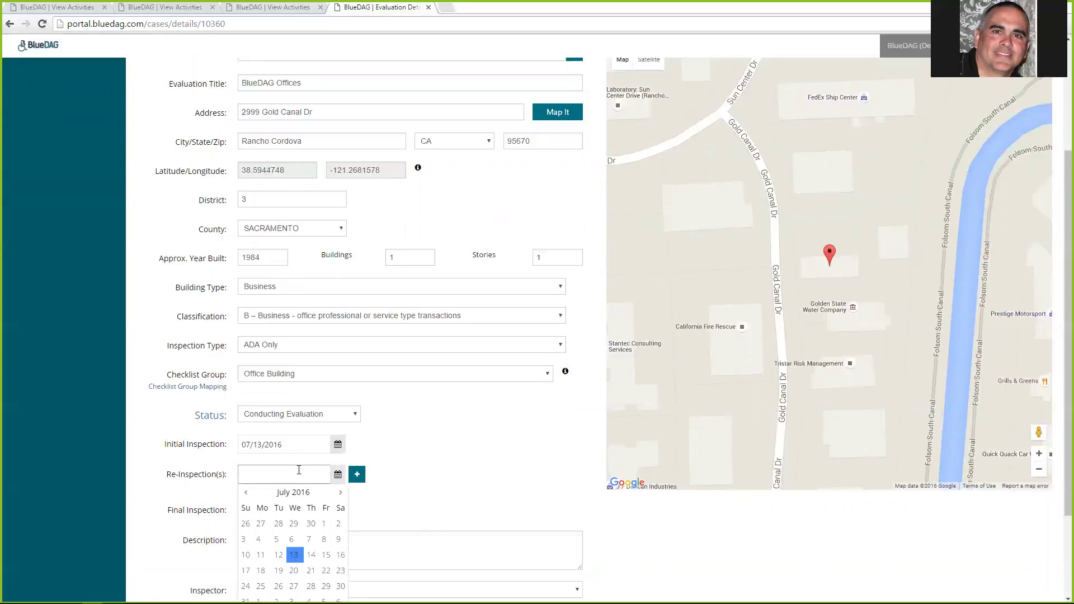
pyautogui.click(356, 474)
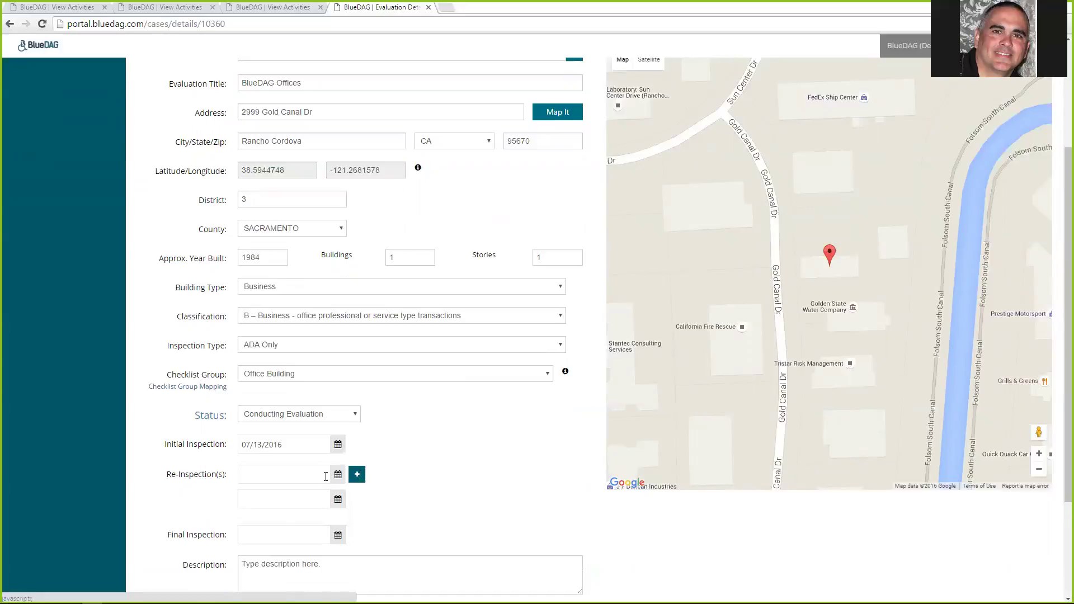
pyautogui.click(291, 474)
pyautogui.click(294, 554)
pyautogui.click(389, 502)
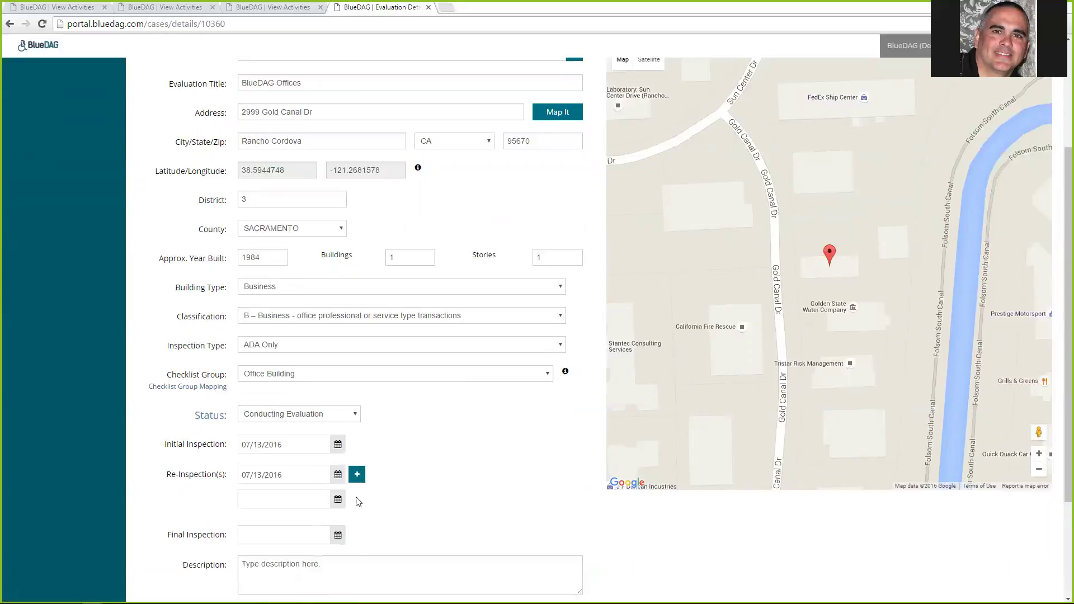
pyautogui.doubleClick(357, 475)
pyautogui.scroll(-2, 430, 462)
pyautogui.click(329, 406)
pyautogui.click(320, 424)
pyautogui.click(338, 402)
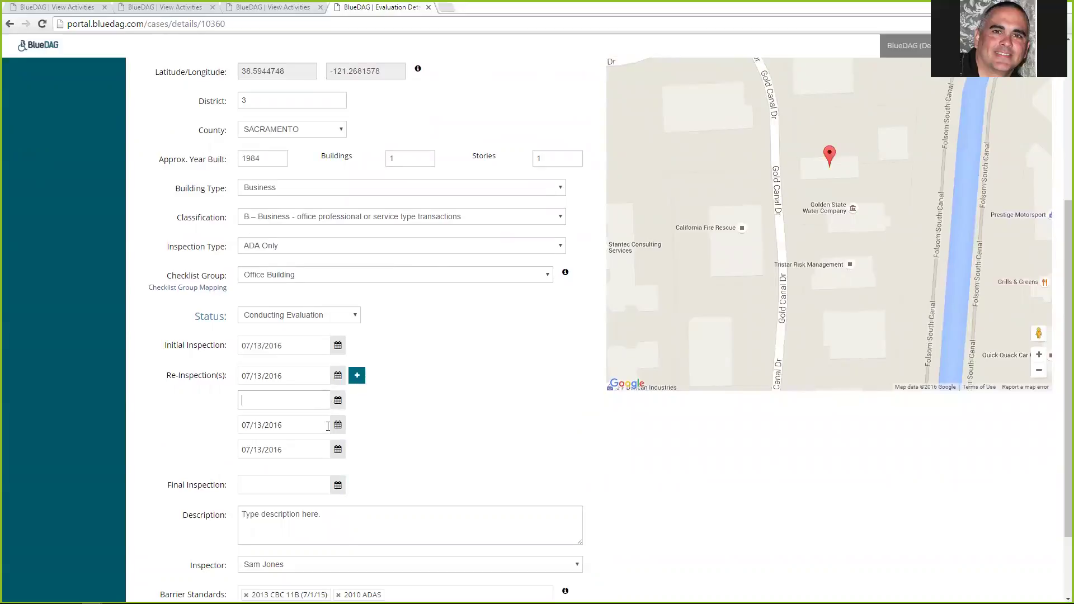
pyautogui.scroll(-1, 391, 428)
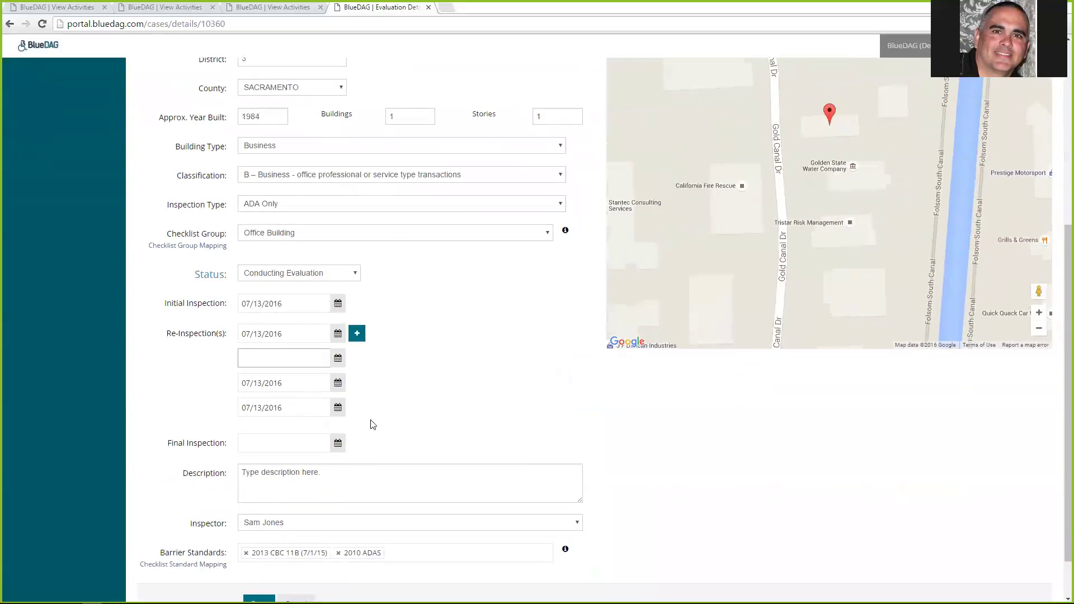
pyautogui.scroll(-1, 391, 437)
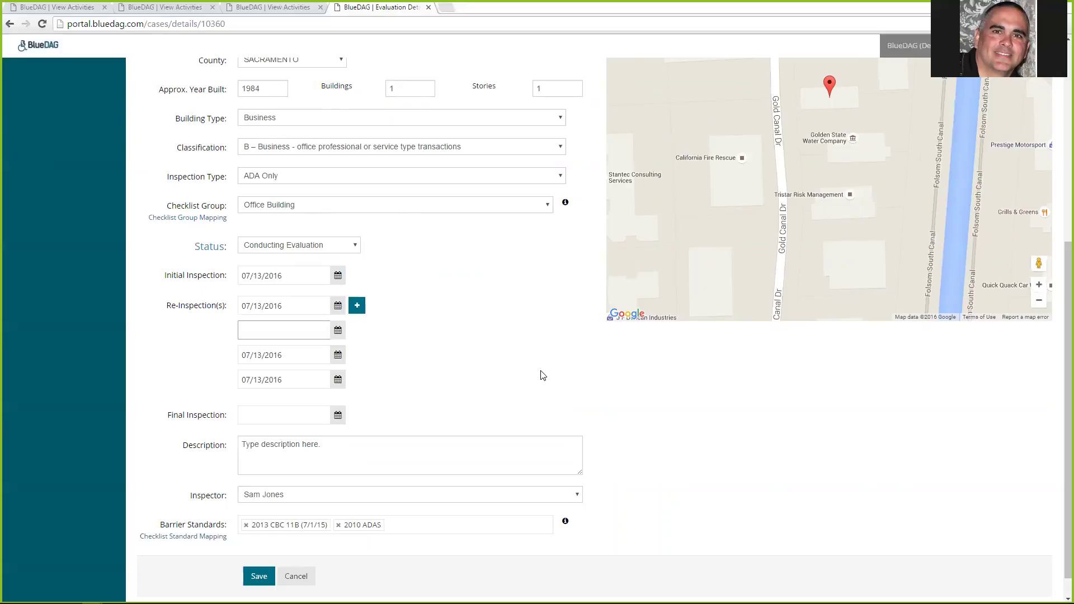
pyautogui.click(291, 578)
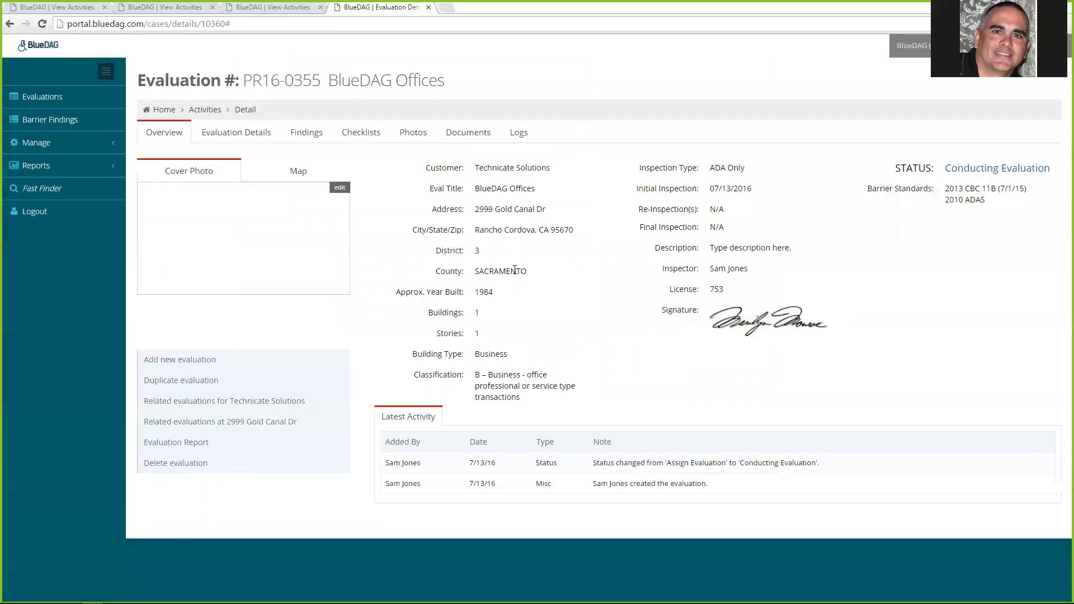
# Review the evaluation's editable details from customer through inspection dates, inspector and barrier standards, and return to its overview.
pyautogui.click(229, 138)
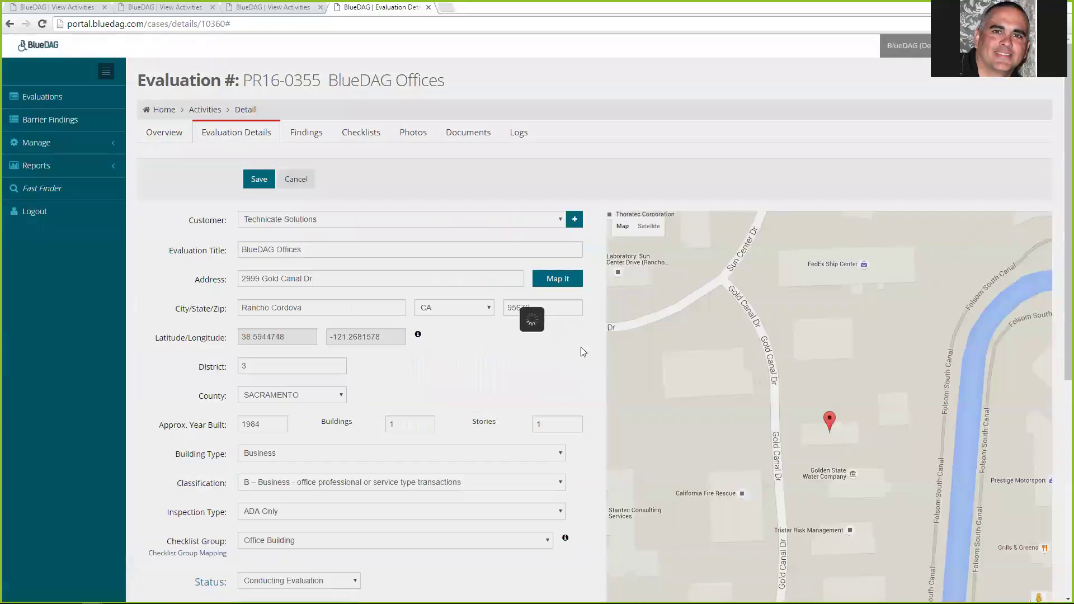
pyautogui.scroll(-3, 154, 386)
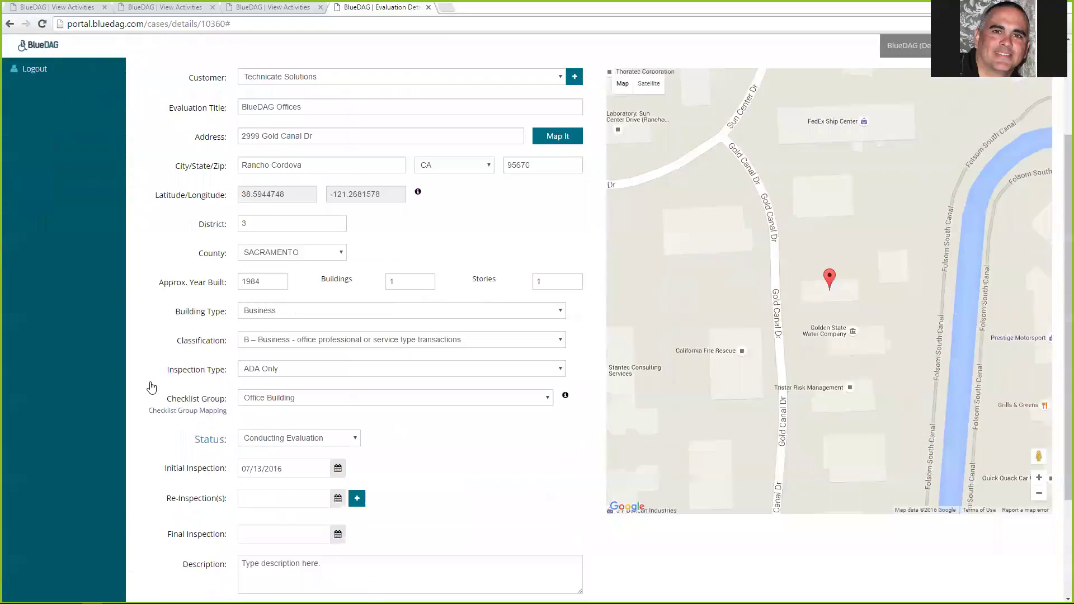
pyautogui.scroll(-2, 149, 385)
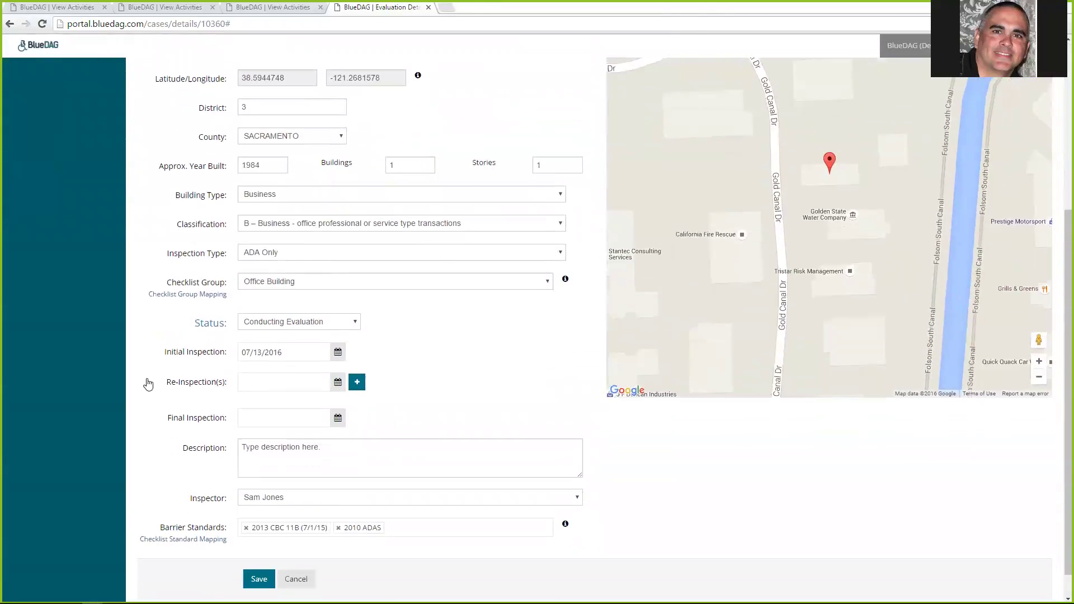
pyautogui.scroll(-1, 148, 381)
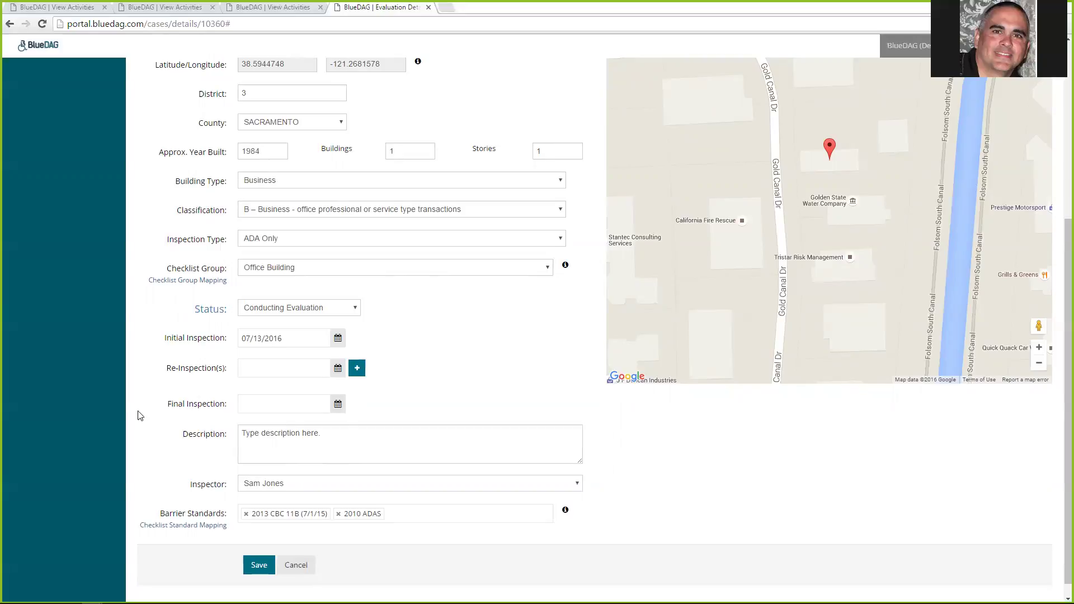
pyautogui.scroll(2, 139, 417)
pyautogui.scroll(-1, 137, 418)
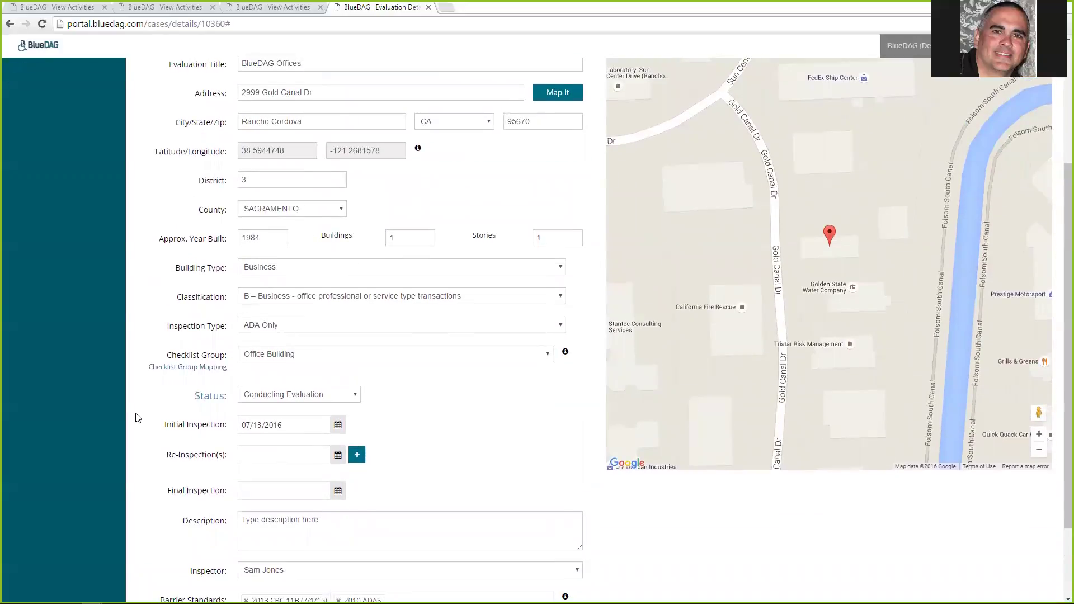
pyautogui.scroll(-1, 137, 418)
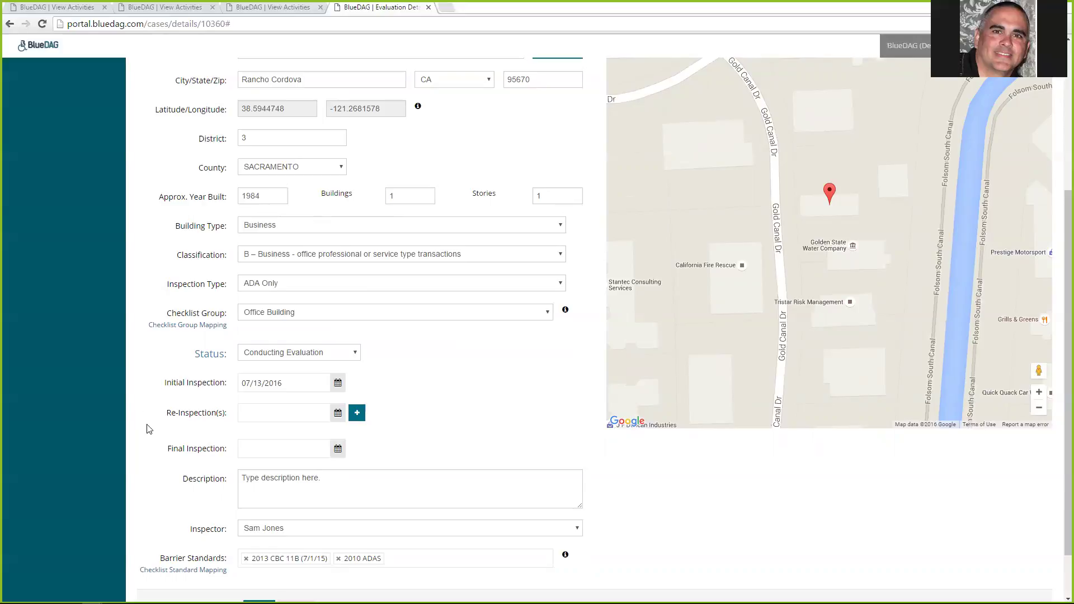
pyautogui.scroll(-1, 147, 425)
pyautogui.scroll(5, 146, 425)
pyautogui.click(173, 138)
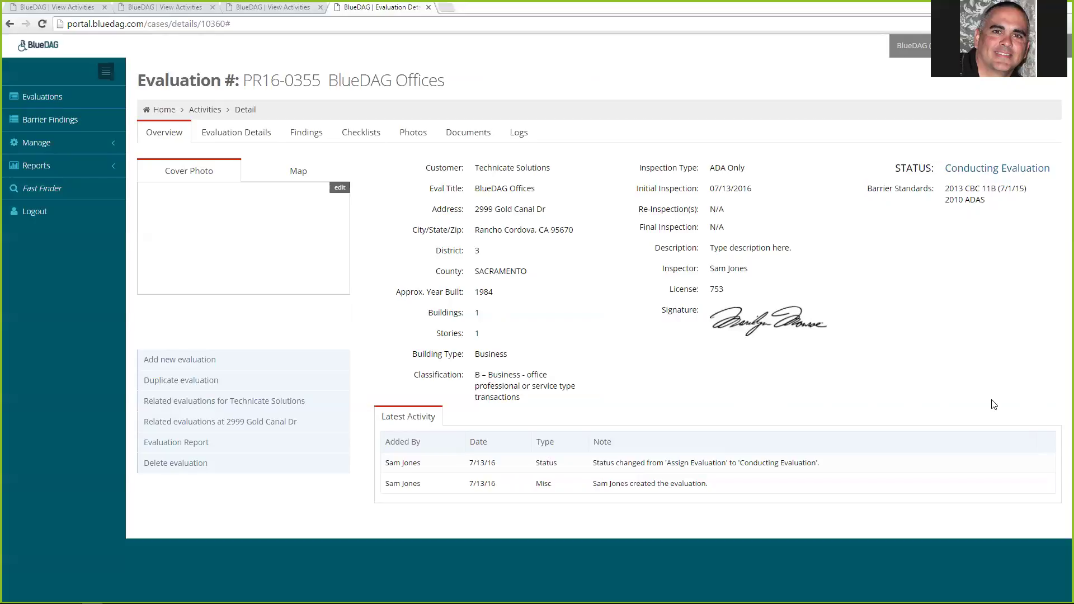
# Open the Fast Finder code search and show its available standards.
pyautogui.click(34, 190)
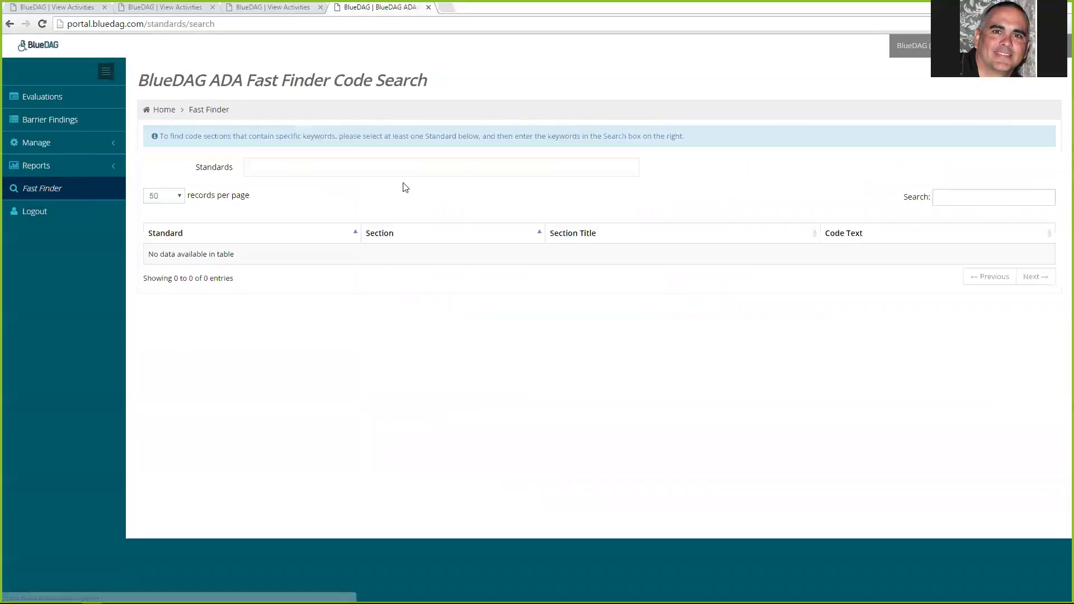
pyautogui.click(405, 169)
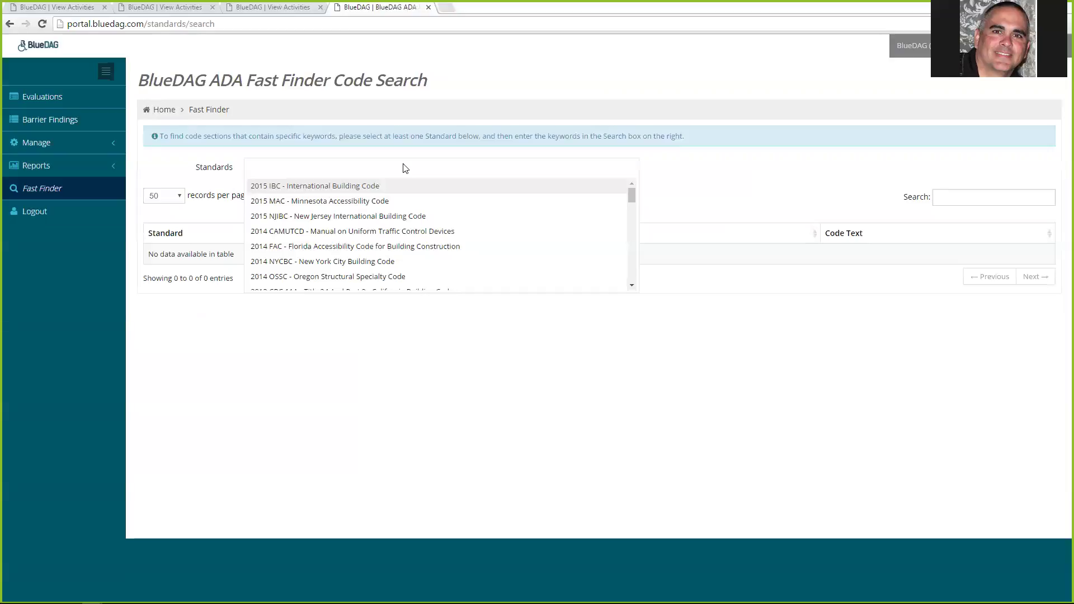
pyautogui.write('Oss')
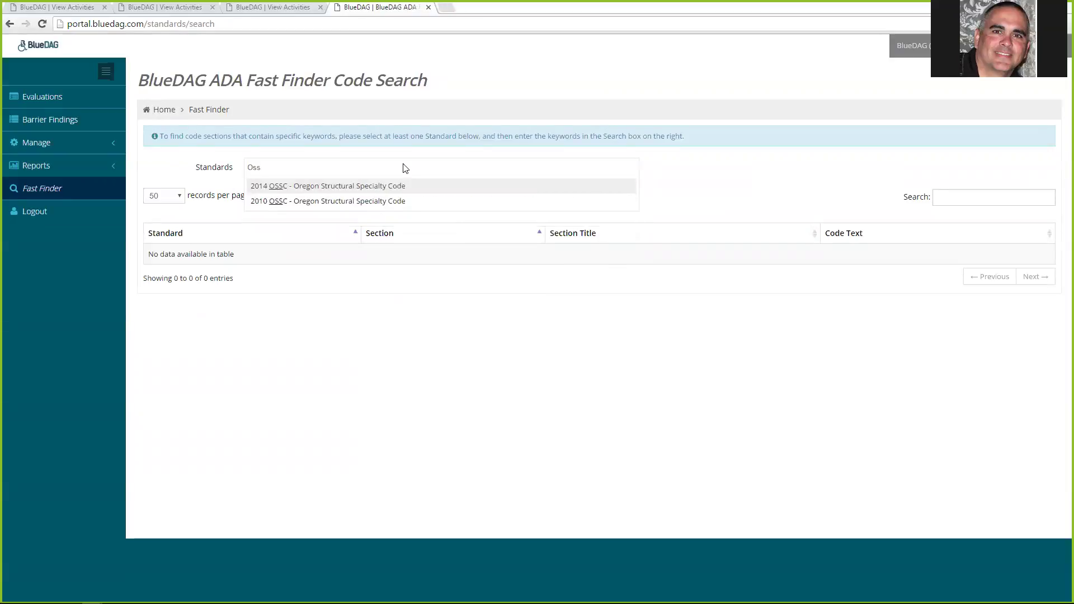
pyautogui.press('BackSpace')
pyautogui.press('BackSpace')
pyautogui.press('BackSpace')
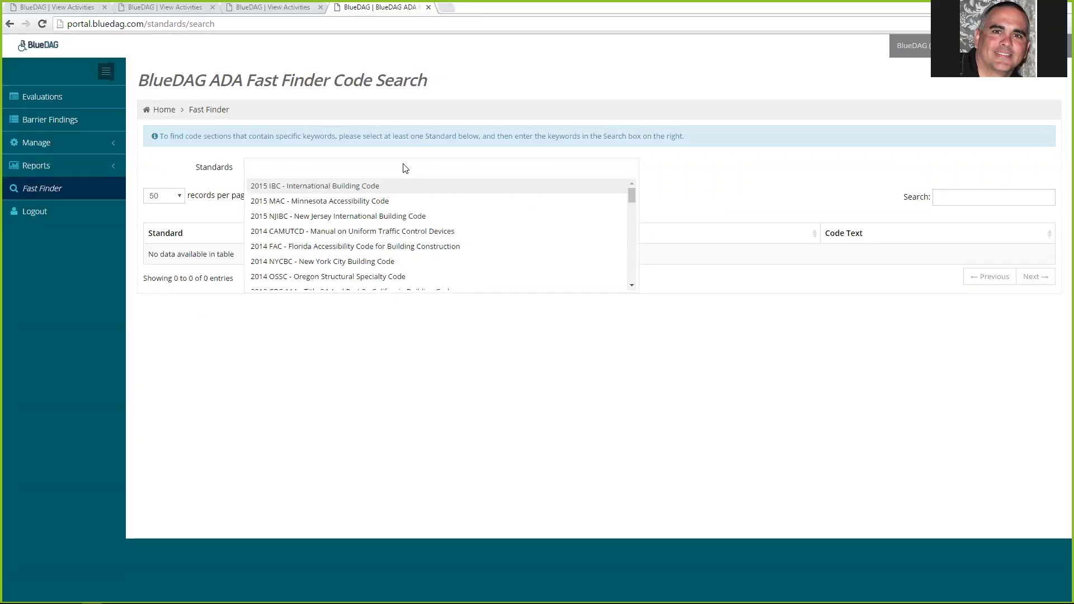
# Select the 2015 MAC Minnesota Accessibility Code and the 2013 CBC 11A (7/1/15) California Building Code as the standards to search.
pyautogui.write('minn')
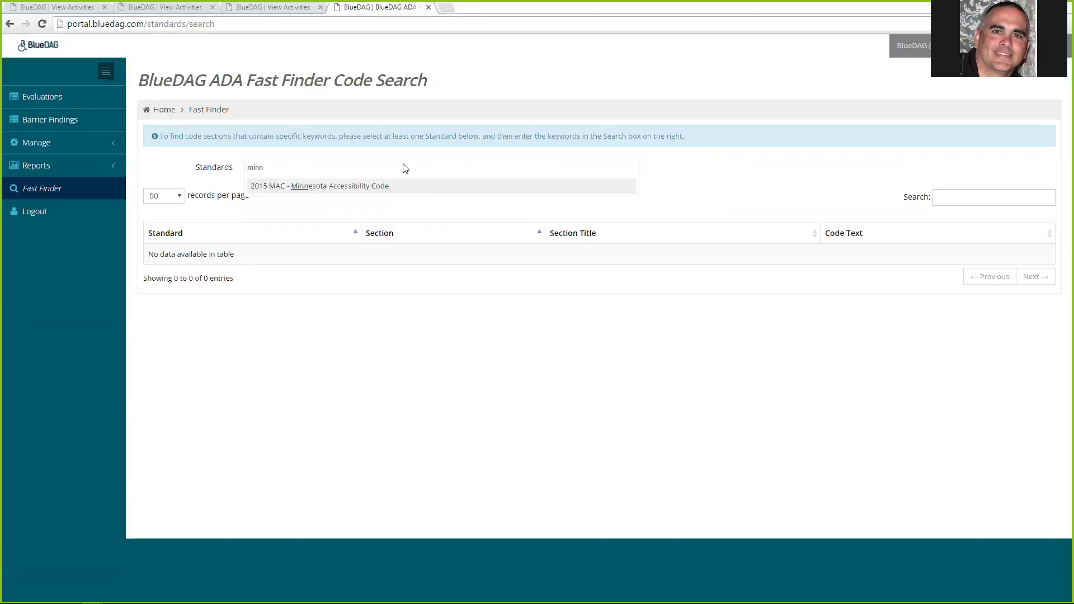
pyautogui.click(373, 187)
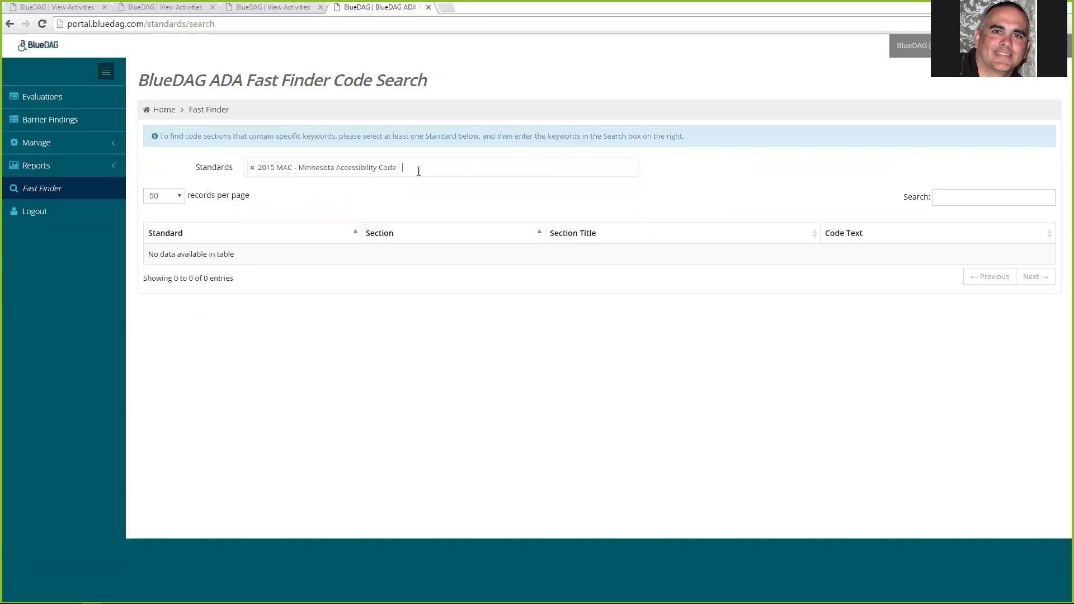
pyautogui.write('calif')
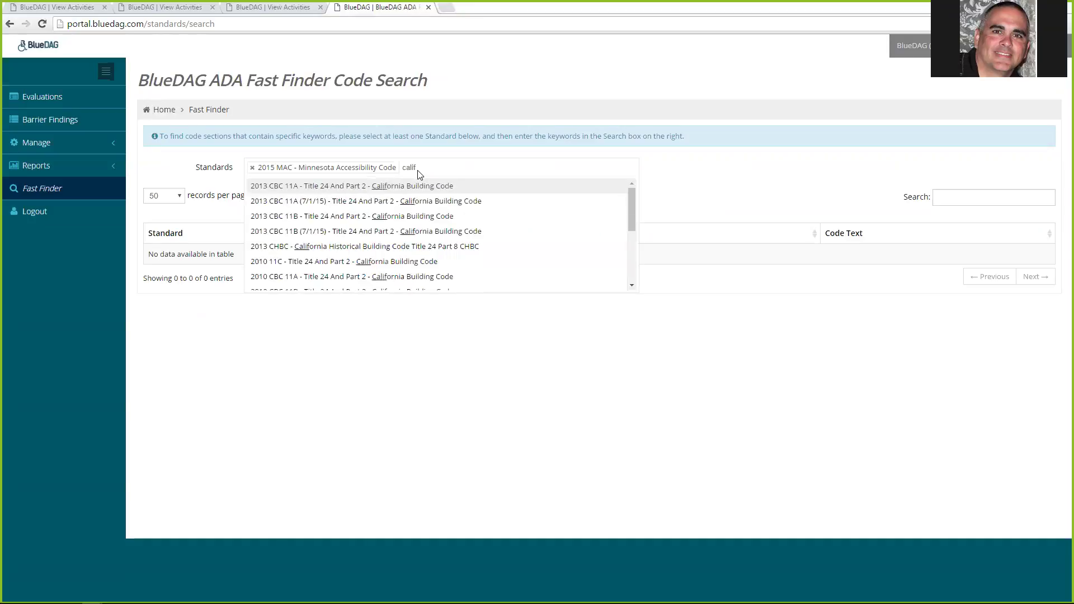
pyautogui.click(450, 203)
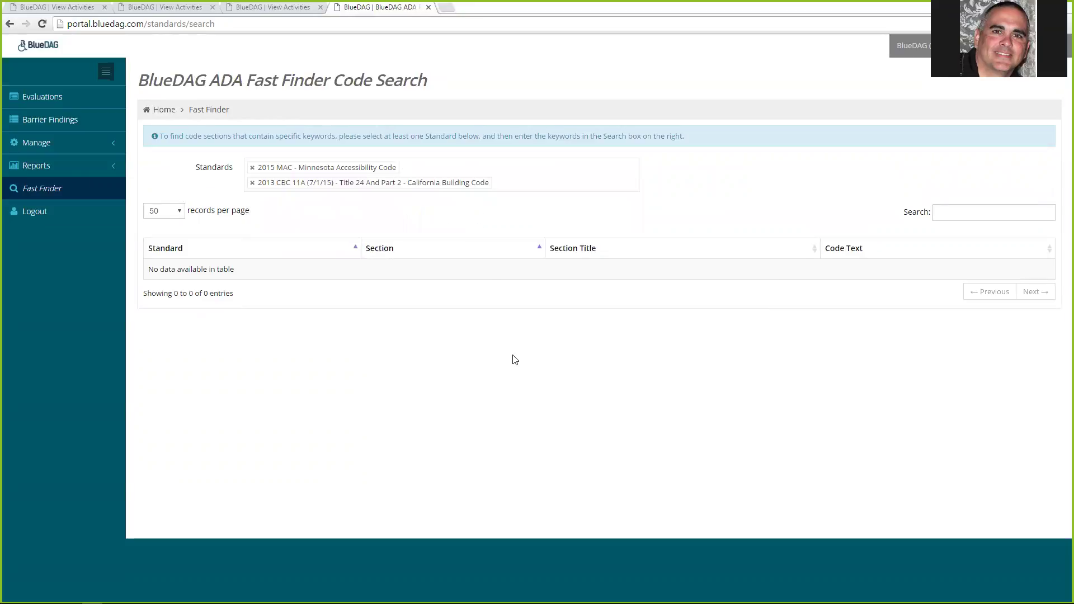
# Search the selected standards for "curb" and remove the 2015 MAC Minnesota Accessibility Code from the search.
pyautogui.click(961, 210)
pyautogui.write('curb')
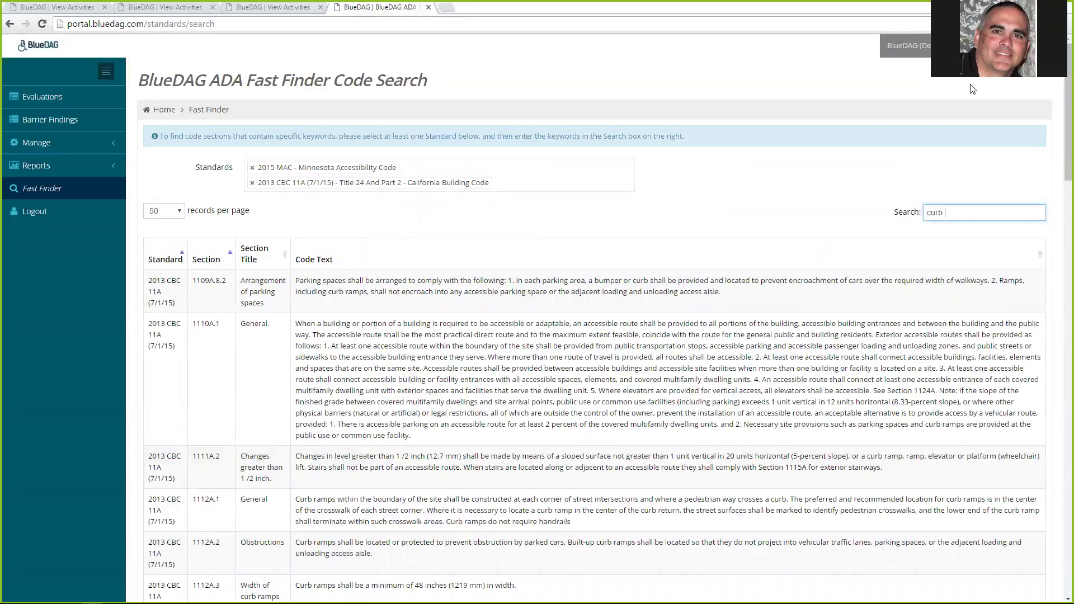
pyautogui.click(251, 168)
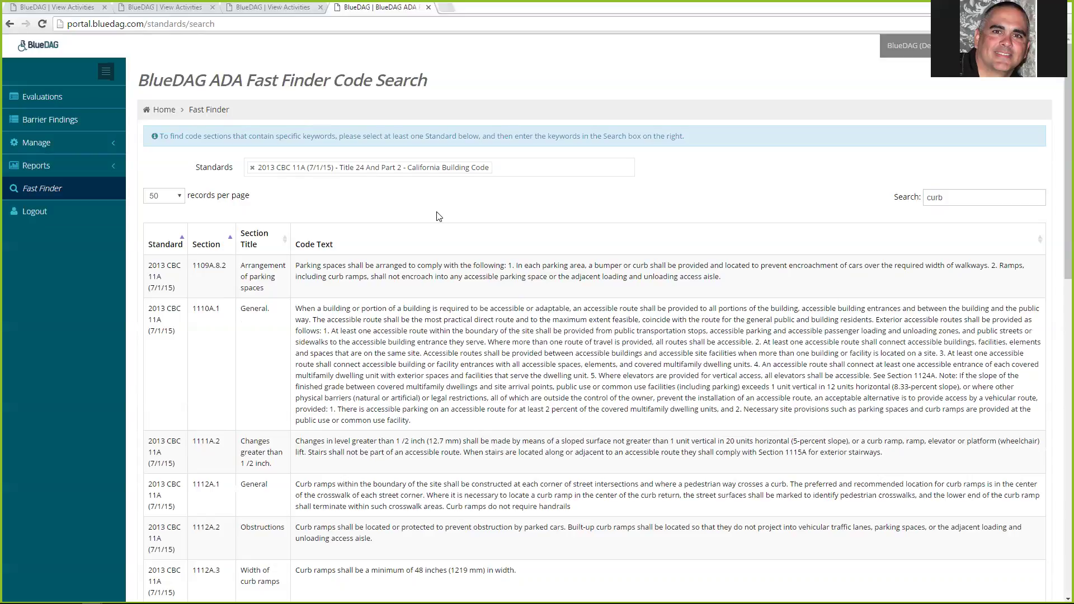
# Open the Seawind Apartments evaluation's findings and view the first finding under Ground Floor Units 1 thru 25 and its place in the count.
pyautogui.click(41, 99)
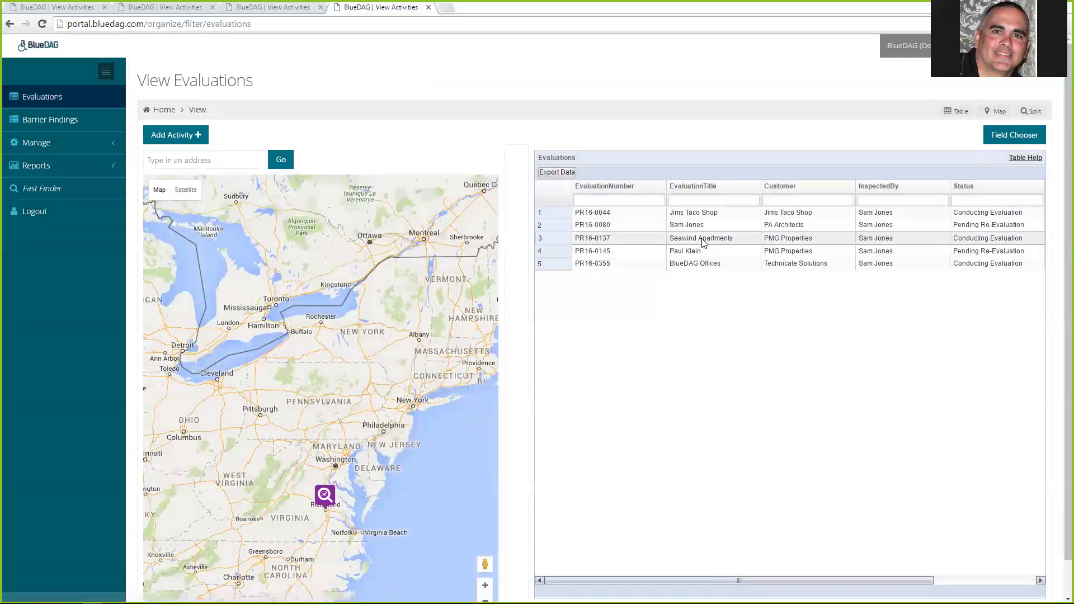
pyautogui.doubleClick(703, 242)
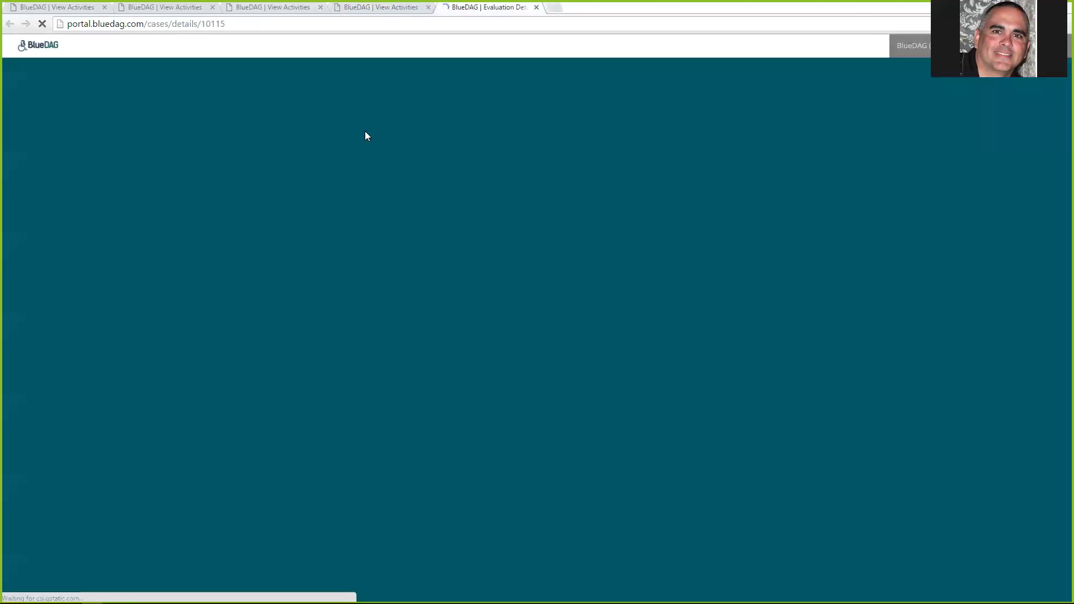
pyautogui.click(309, 133)
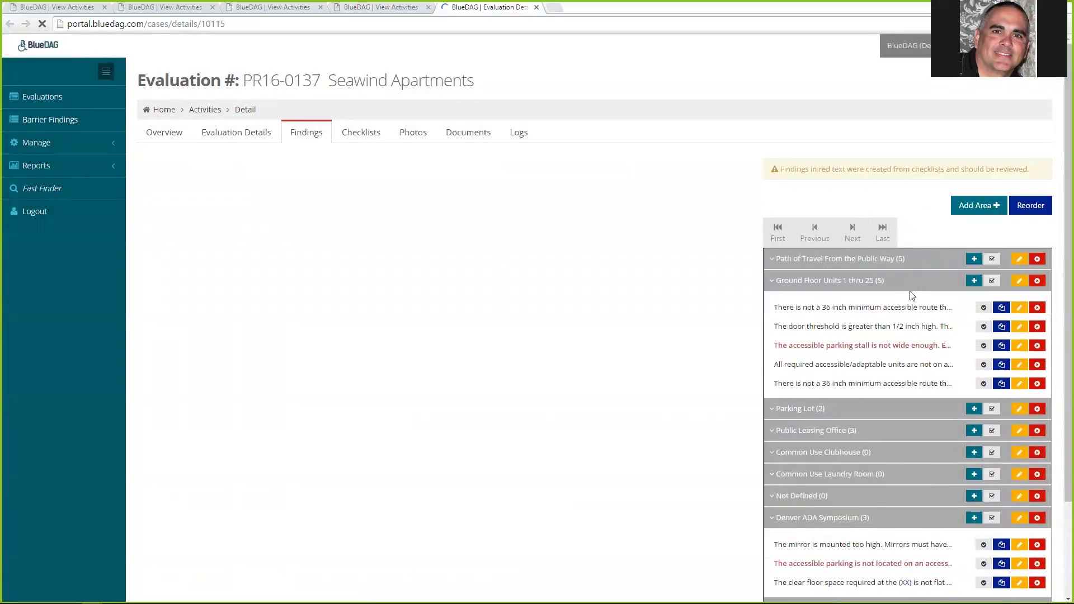
pyautogui.click(909, 307)
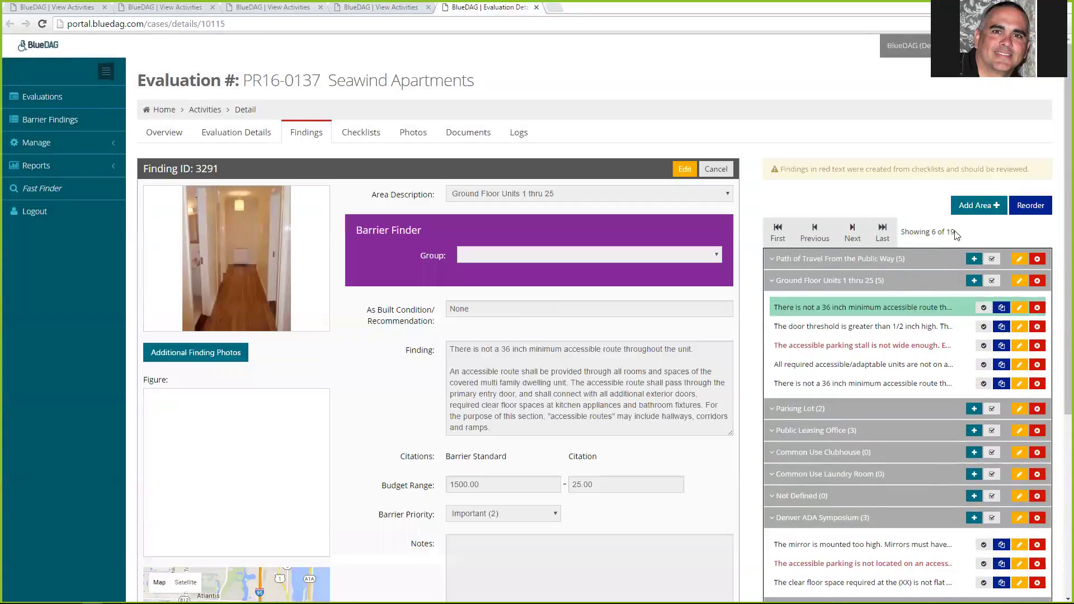
pyautogui.moveTo(955, 232); pyautogui.dragTo(946, 232)
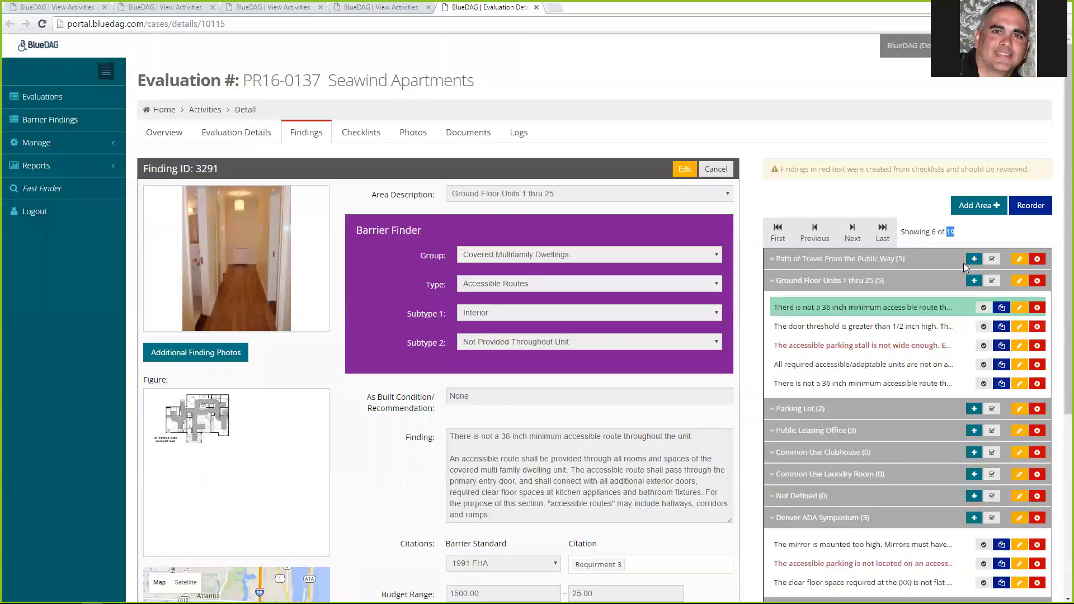
# Start reordering the areas and findings of the Seawind Apartments evaluation.
pyautogui.click(1032, 207)
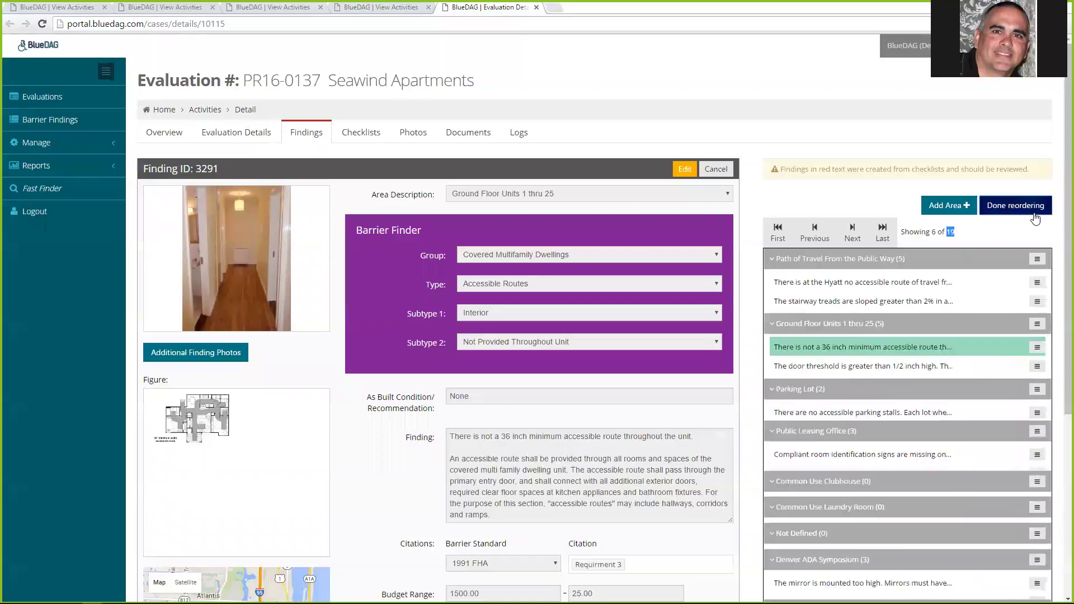